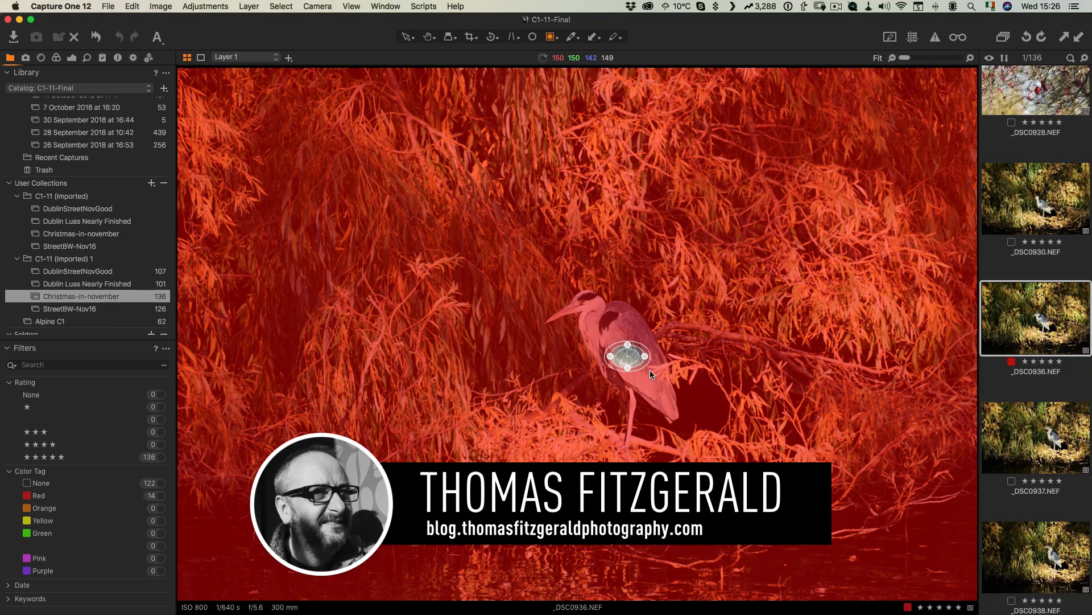
Step: Enlarge the radial gradient mask so it surrounds the heron and covers the outer area
{"action": "left_click_drag", "start_coordinate": [627, 356], "coordinate": [866, 555]}
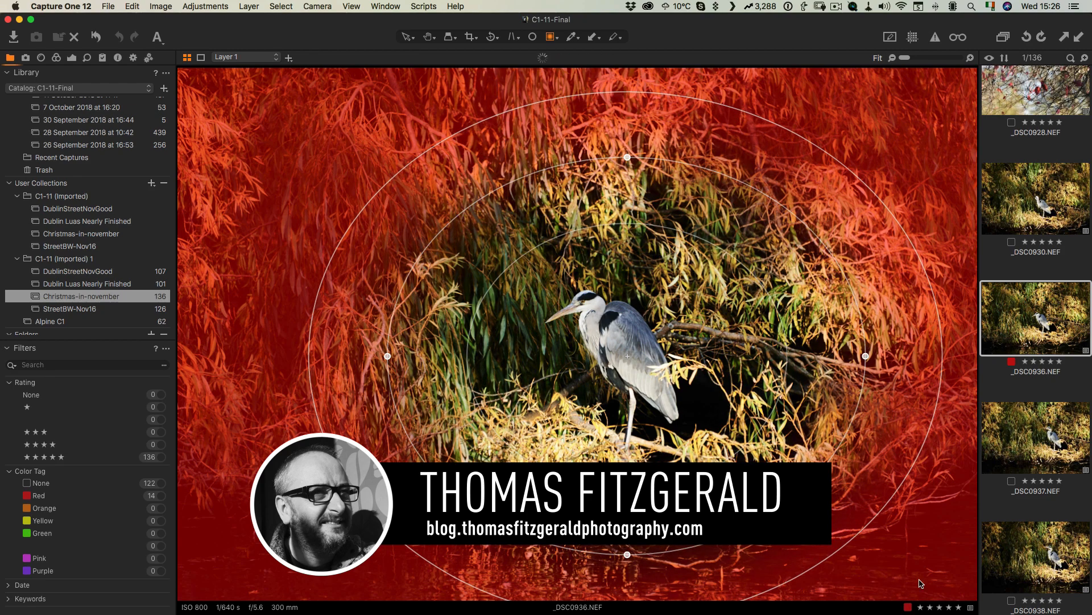
{"action": "left_click_drag", "start_coordinate": [469, 125], "coordinate": [433, 86]}
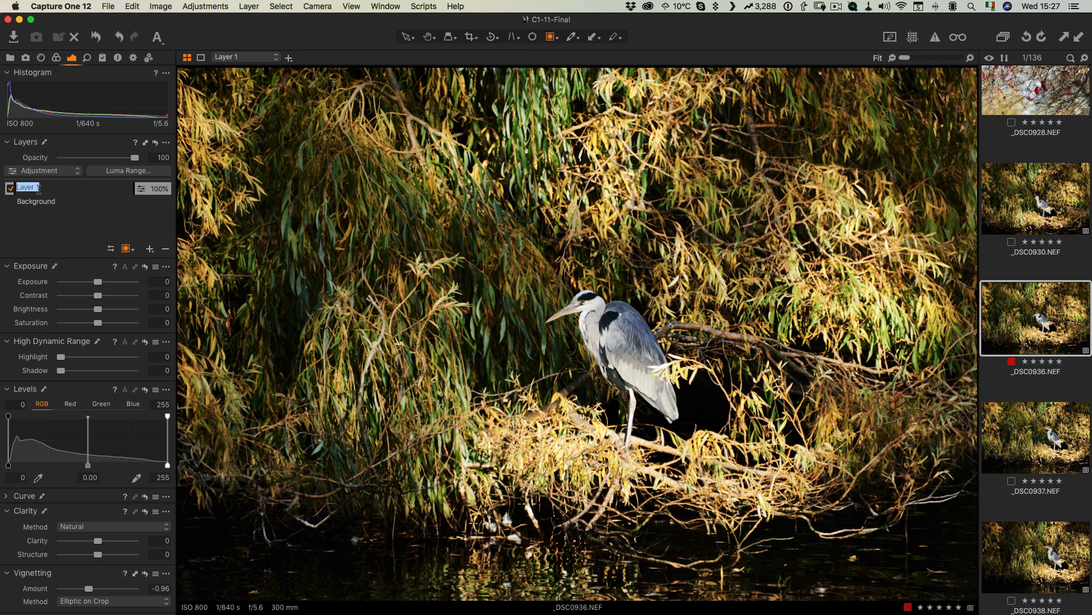
Step: Rename the layer 'outer darken' and darken it with exposure about -0.92 and extra contrast
{"action": "type", "text": "outer darken"}
{"action": "key", "text": "Return"}
{"action": "mouse_move", "coordinate": [97, 282]}
{"action": "left_mouse_down"}
{"action": "mouse_move", "coordinate": [79, 283]}
{"action": "mouse_move", "coordinate": [89, 284]}
{"action": "left_mouse_up"}
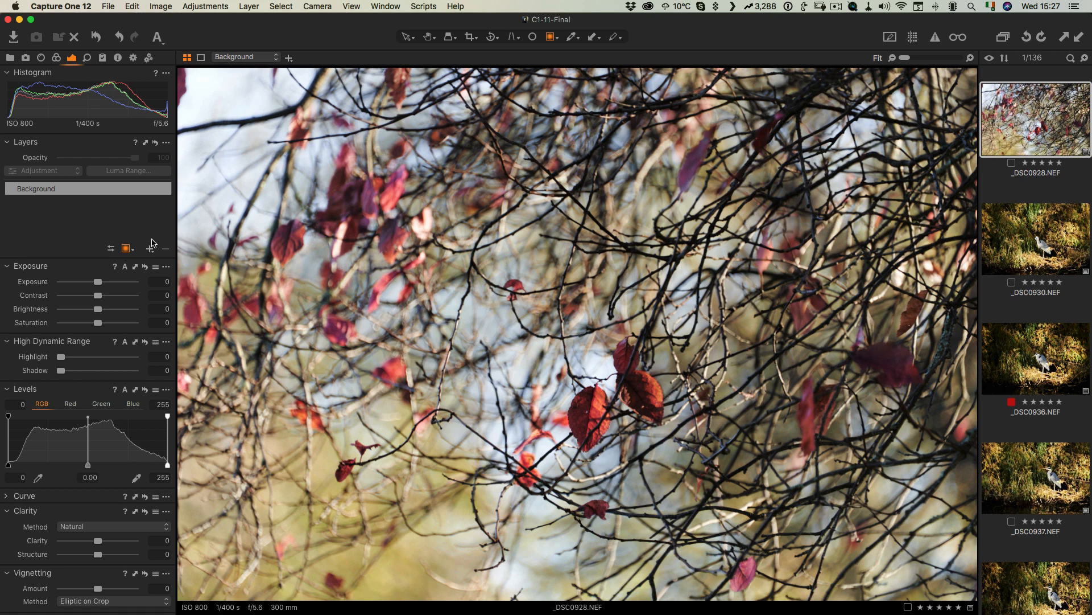
{"action": "left_click_drag", "start_coordinate": [97, 295], "coordinate": [110, 296]}
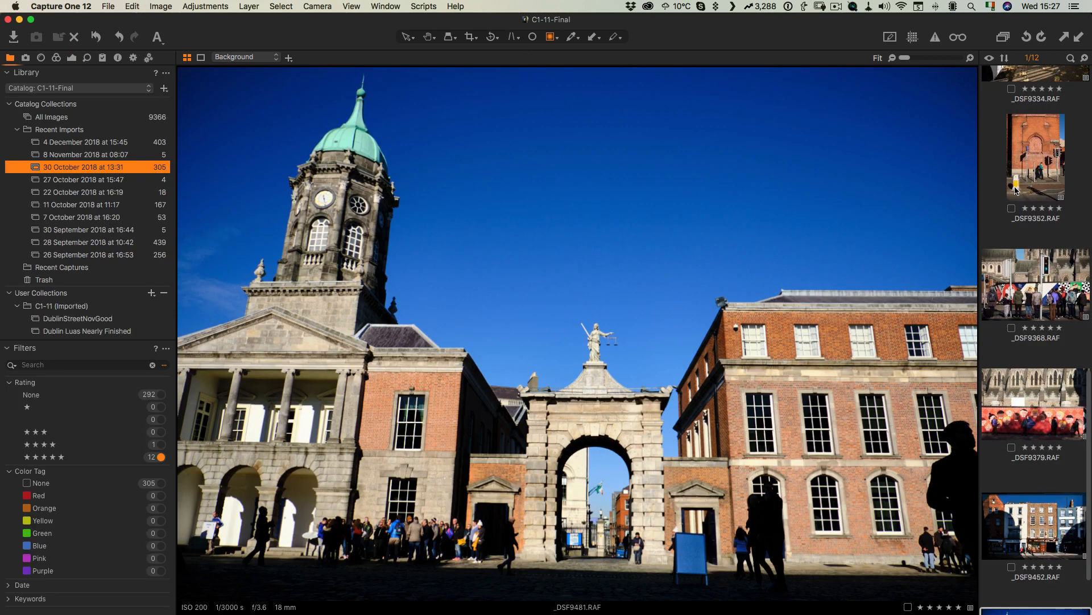
Step: On the castle image, add a new filled adjustment layer
{"action": "scroll", "coordinate": [1016, 190], "scroll_direction": "up", "scroll_amount": 2}
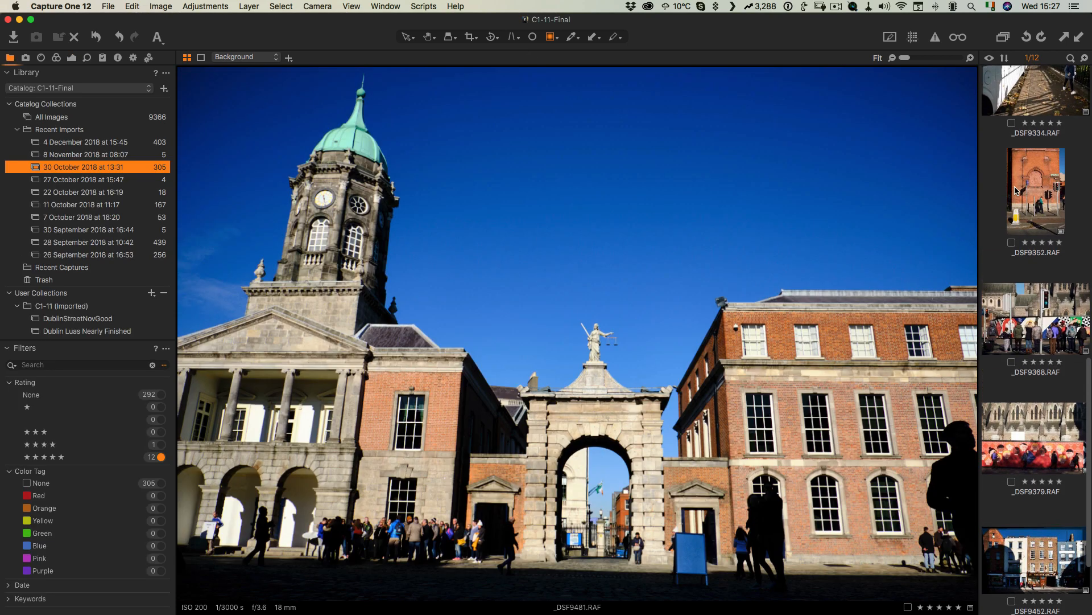
{"action": "left_click", "coordinate": [72, 58]}
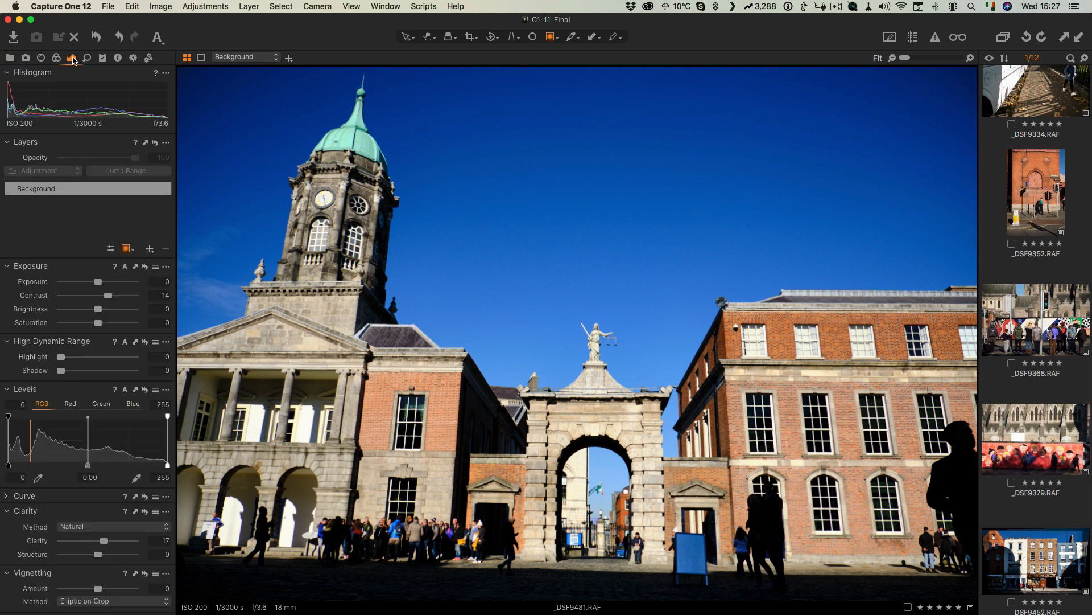
{"action": "left_click", "coordinate": [150, 249]}
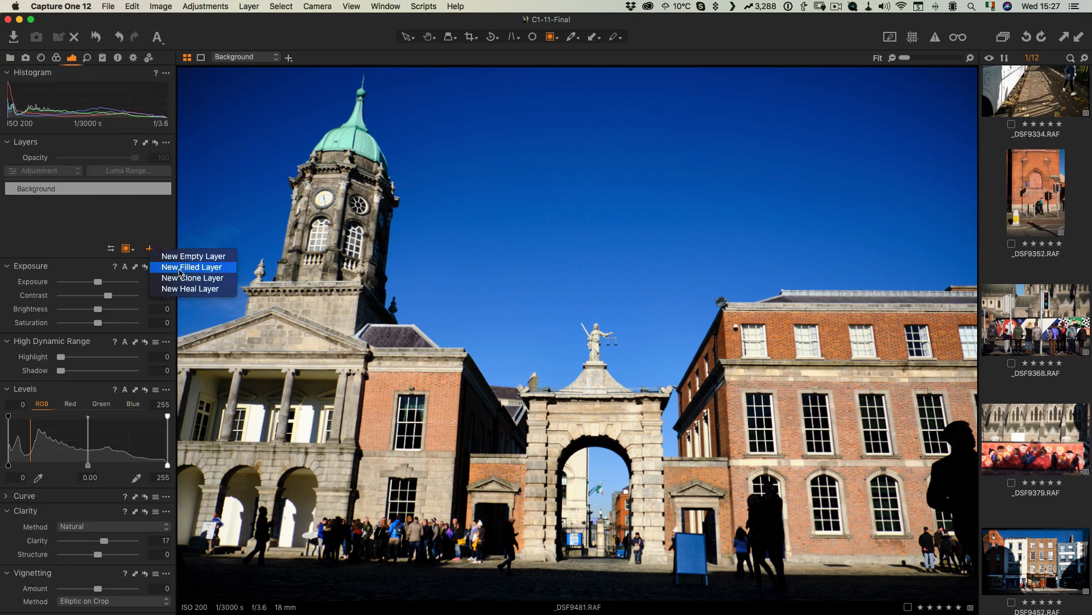
{"action": "left_click", "coordinate": [179, 271]}
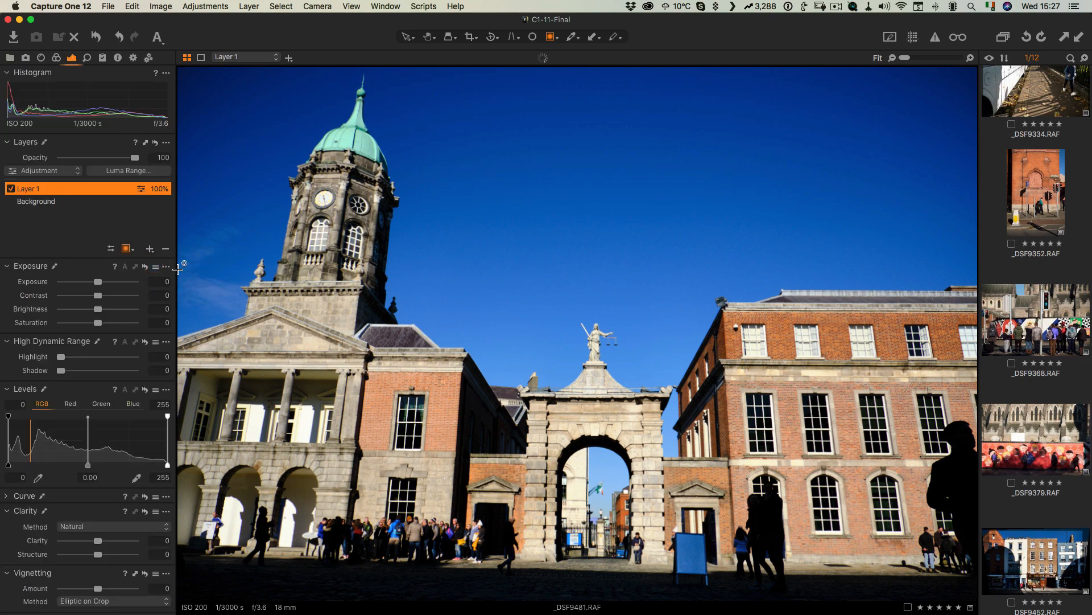
Step: Apply a luma range mask to the layer with range 0 to 55, falloff 120 and radius 2.4
{"action": "left_click", "coordinate": [139, 172]}
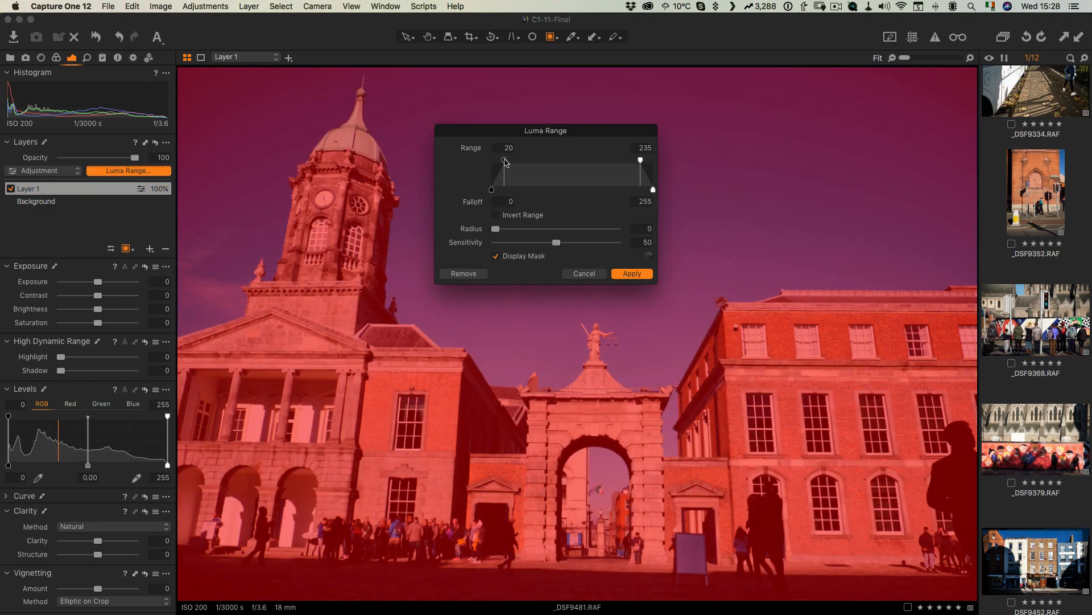
{"action": "left_click_drag", "start_coordinate": [505, 161], "coordinate": [471, 160]}
{"action": "left_click_drag", "start_coordinate": [641, 160], "coordinate": [549, 161]}
{"action": "left_click_drag", "start_coordinate": [608, 190], "coordinate": [594, 194]}
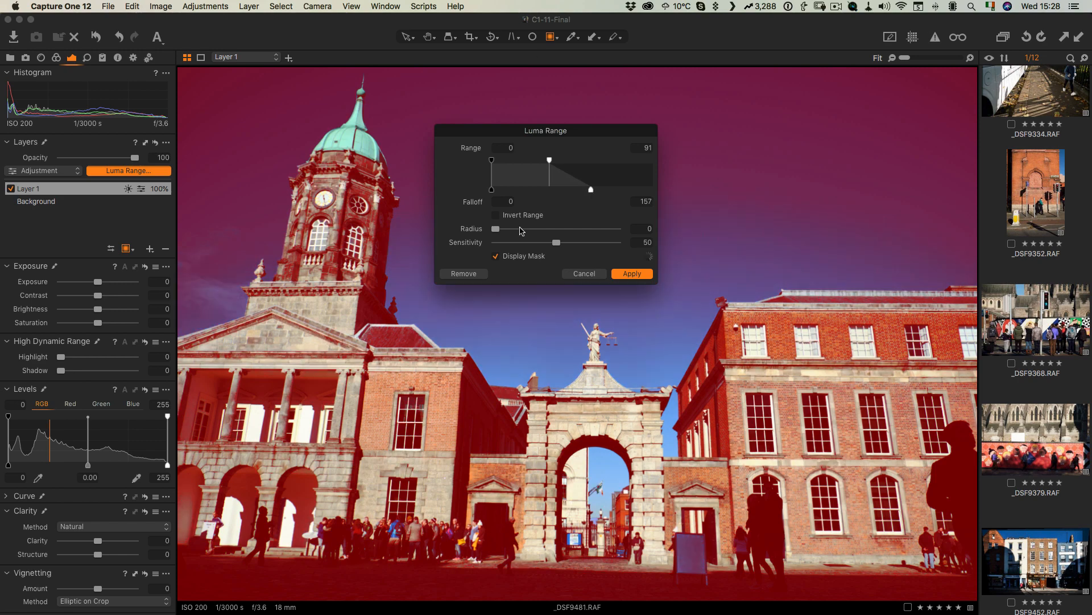
{"action": "left_click_drag", "start_coordinate": [496, 230], "coordinate": [523, 231]}
{"action": "left_click_drag", "start_coordinate": [550, 161], "coordinate": [528, 162]}
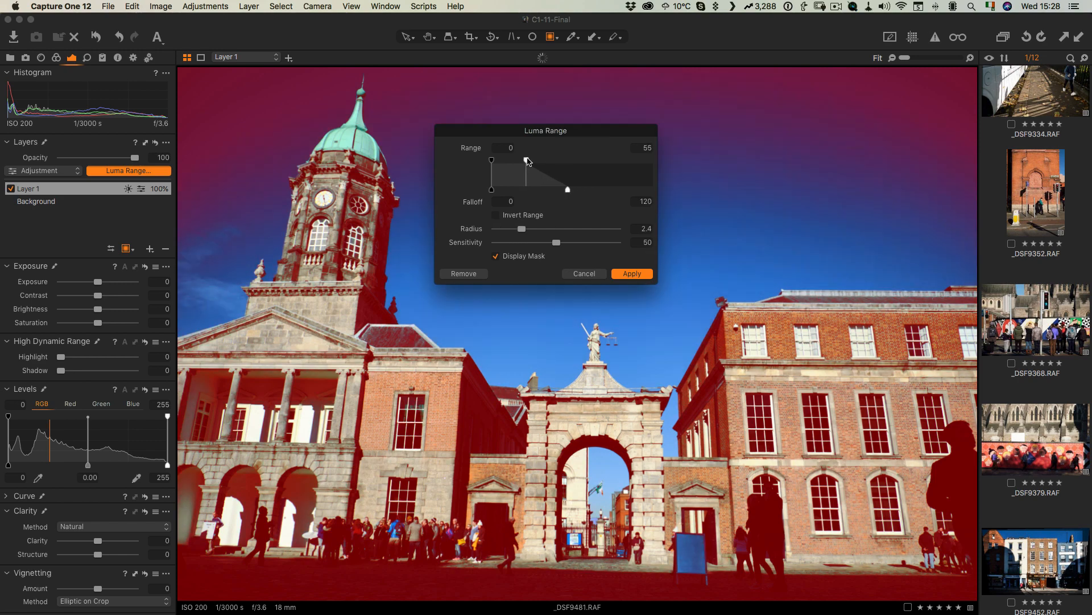
{"action": "left_click", "coordinate": [632, 273]}
Step: Set the layer's exposure to 0.14, contrast to 26 and shadow recovery to 22
{"action": "left_click", "coordinate": [118, 295]}
{"action": "left_click_drag", "start_coordinate": [124, 297], "coordinate": [121, 296]}
{"action": "left_click_drag", "start_coordinate": [98, 282], "coordinate": [100, 282]}
{"action": "left_click_drag", "start_coordinate": [64, 371], "coordinate": [80, 372]}
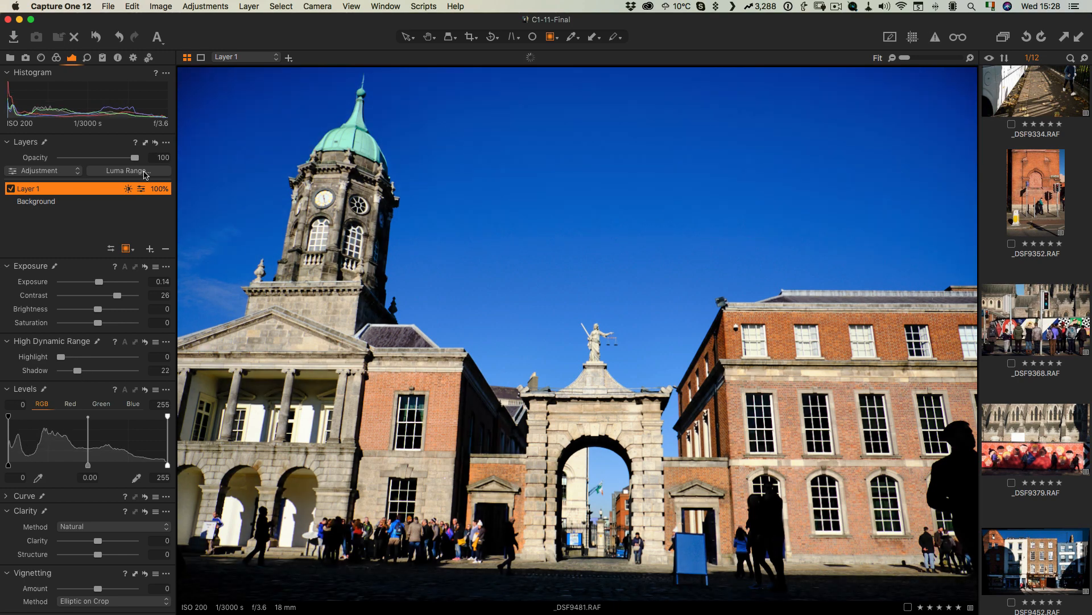
Step: Add an empty layer masked by a large radial gradient over the castle and raise its exposure
{"action": "left_click", "coordinate": [149, 248]}
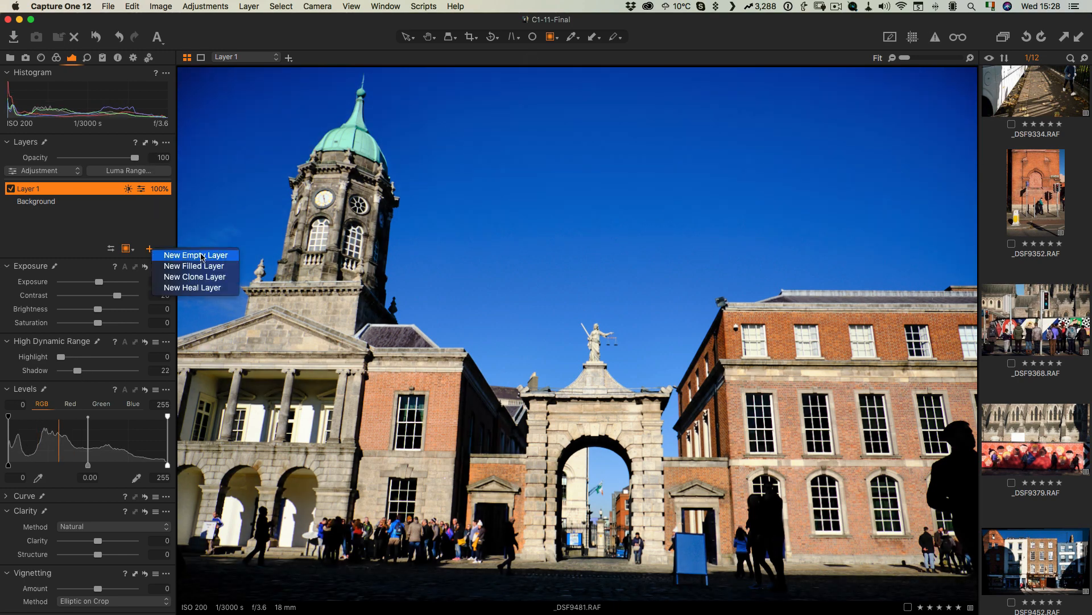
{"action": "left_click", "coordinate": [171, 252]}
{"action": "left_click_drag", "start_coordinate": [595, 394], "coordinate": [922, 548]}
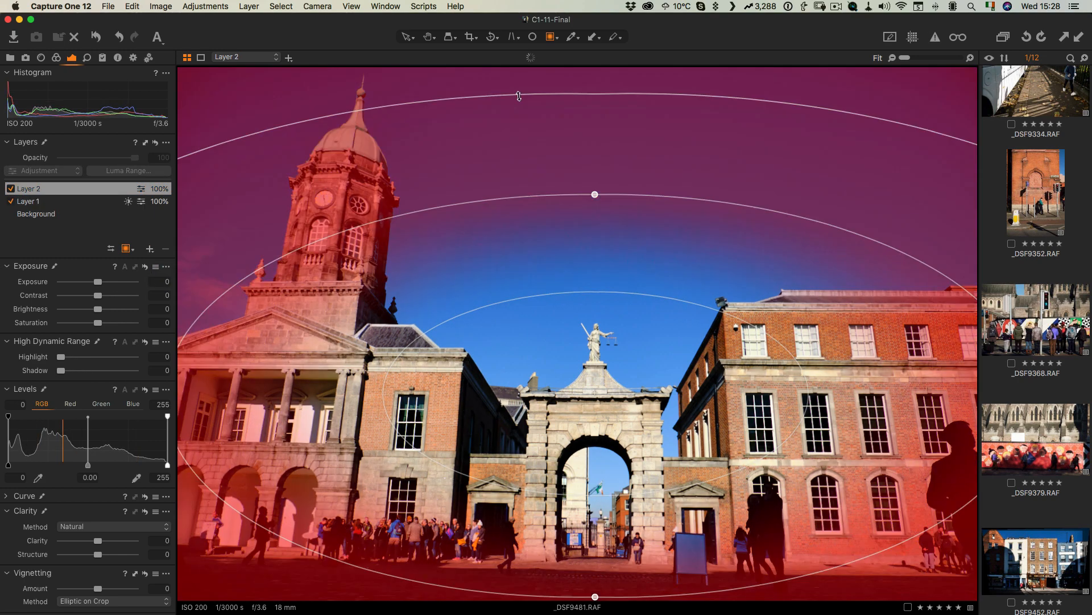
{"action": "left_click_drag", "start_coordinate": [98, 282], "coordinate": [111, 296]}
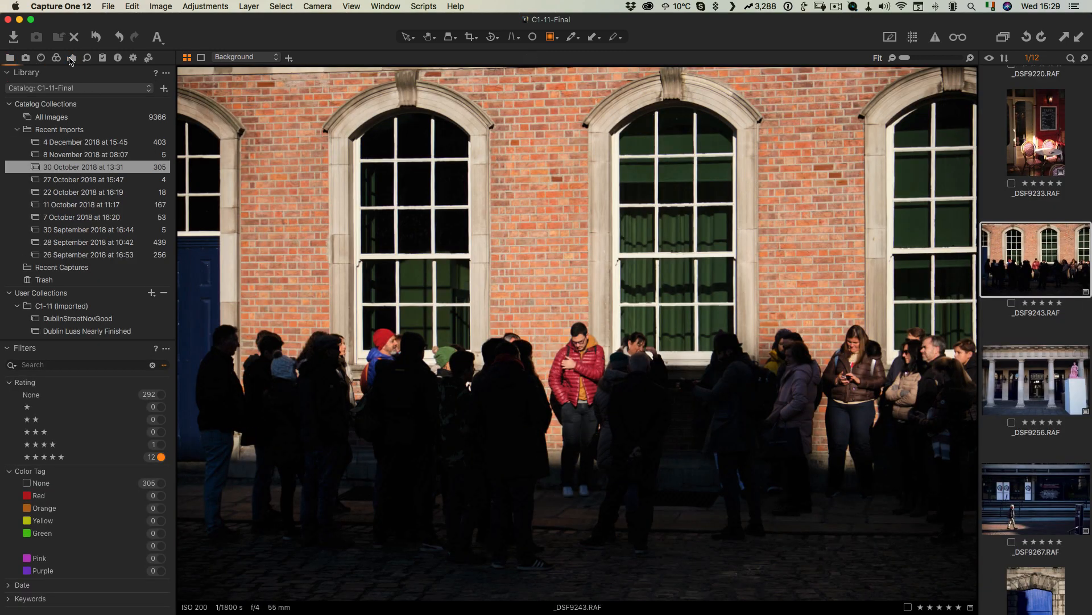
Step: On the window image, set shadow recovery to 59 and contrast to 32
{"action": "left_click", "coordinate": [71, 57]}
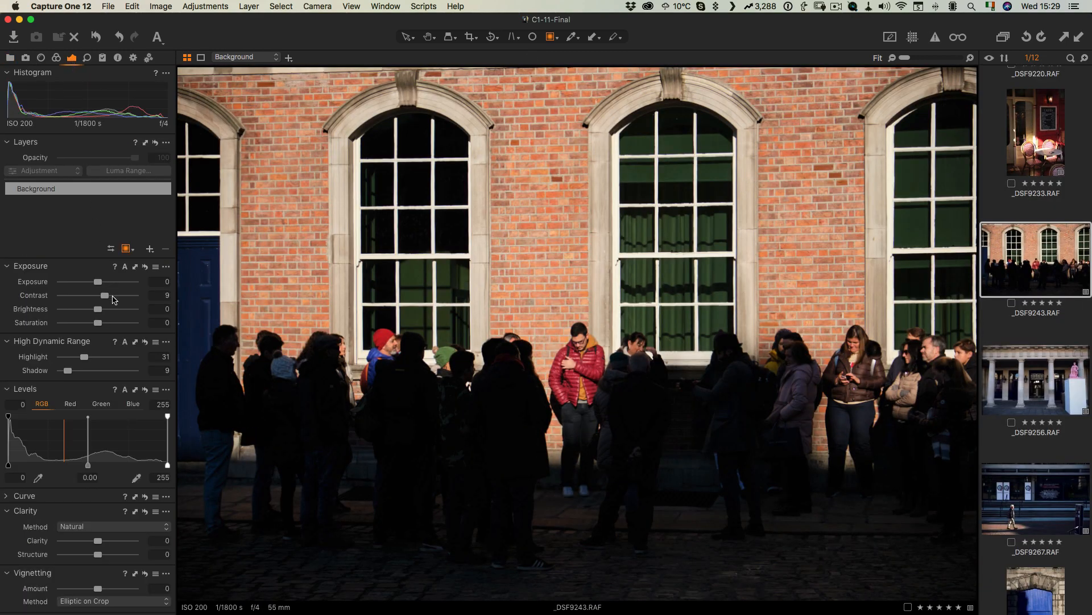
{"action": "left_click", "coordinate": [105, 371]}
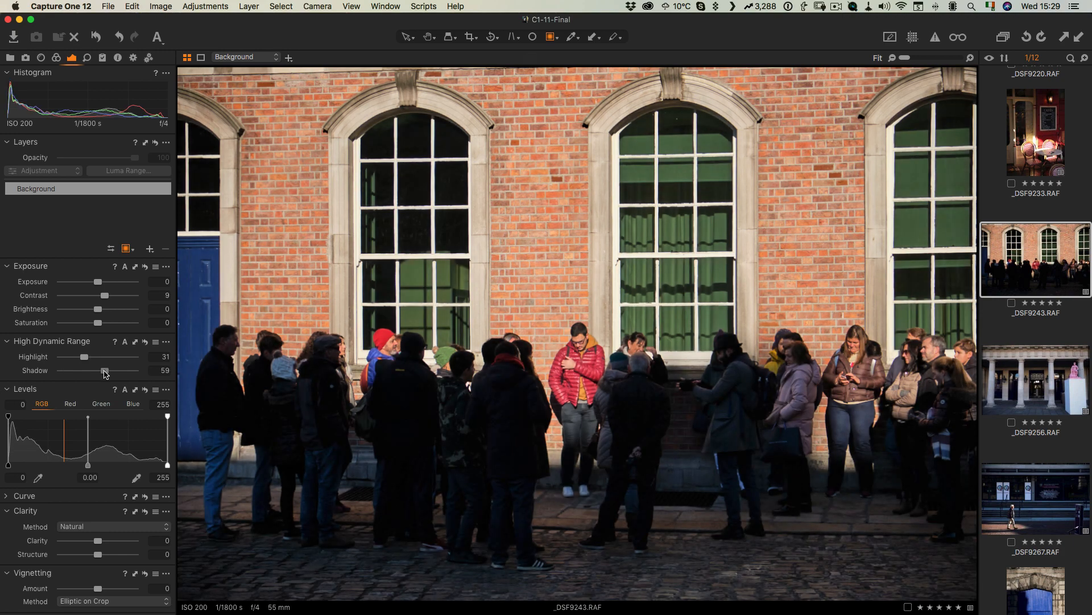
{"action": "left_click", "coordinate": [121, 296]}
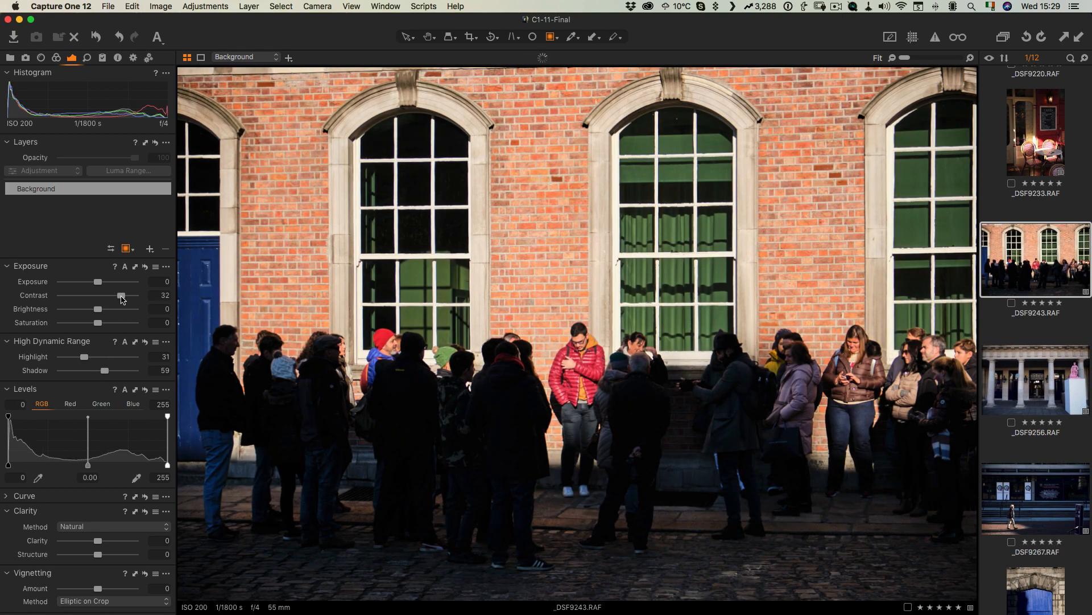
Step: Set white balance to about 4590 K and switch the base curve to Fujifilm ACROS
{"action": "left_click", "coordinate": [56, 57]}
{"action": "left_click", "coordinate": [86, 248]}
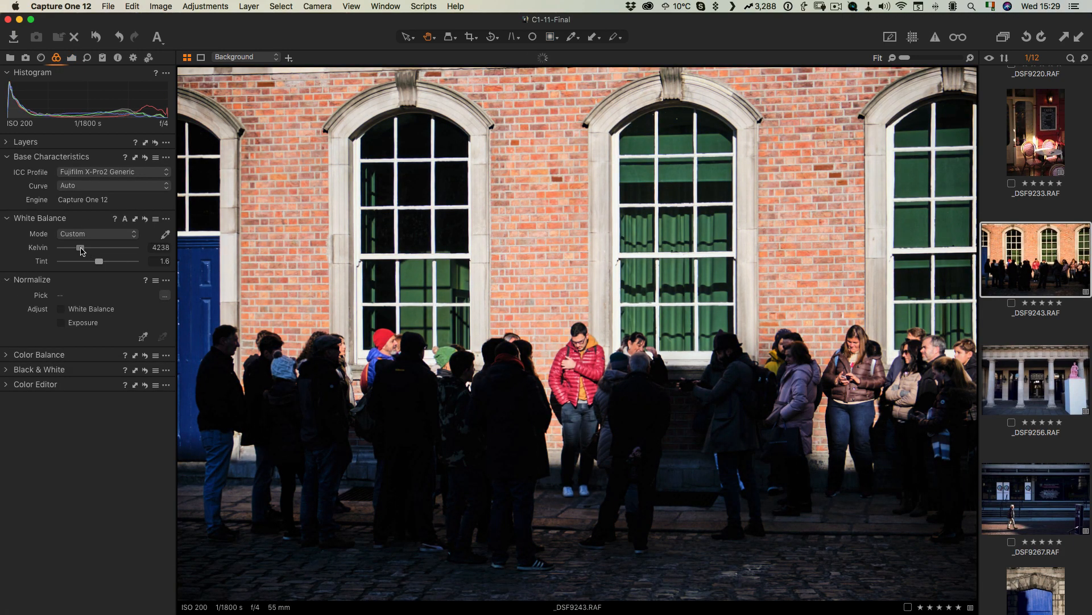
{"action": "left_click", "coordinate": [82, 185]}
{"action": "left_click", "coordinate": [117, 226]}
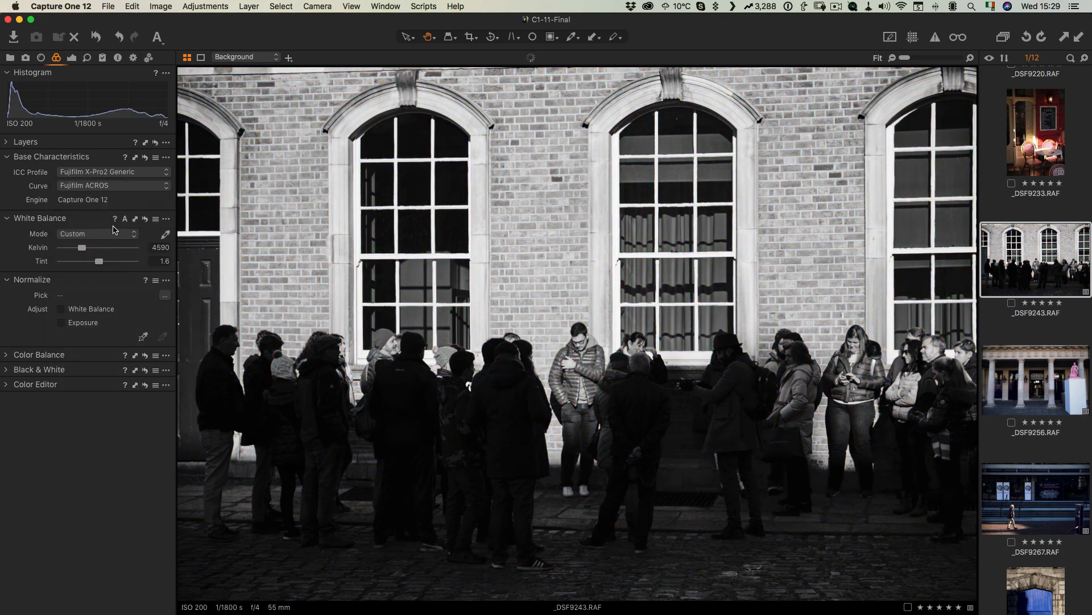
Step: Add a point low on the RGB curve and pull it down to deepen the shadows
{"action": "left_click", "coordinate": [72, 57]}
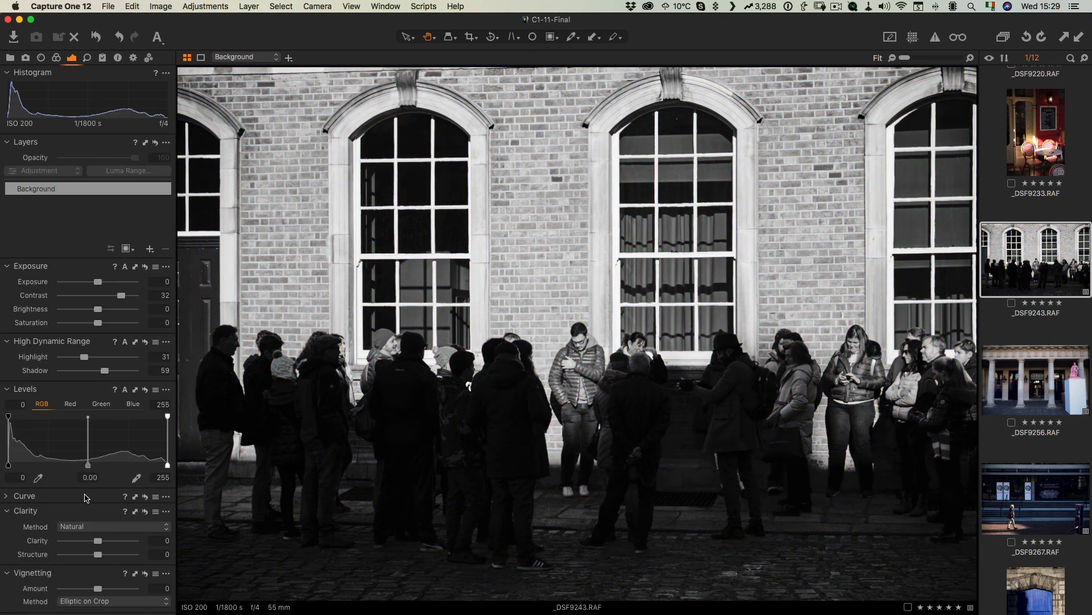
{"action": "left_click", "coordinate": [9, 496]}
{"action": "left_click_drag", "start_coordinate": [125, 460], "coordinate": [123, 460]}
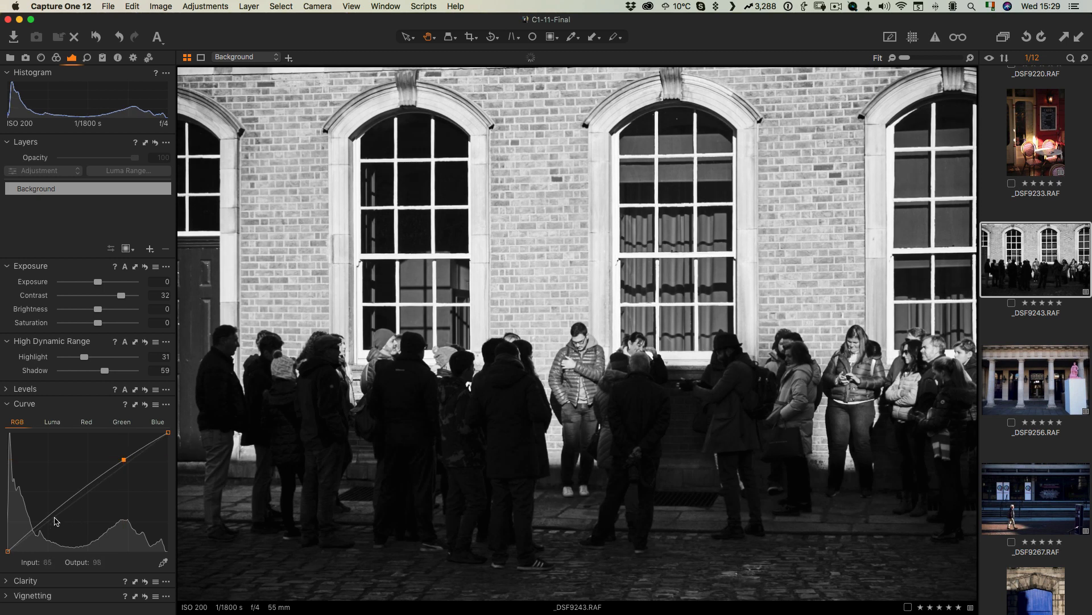
{"action": "mouse_move", "coordinate": [49, 520]}
{"action": "left_mouse_down"}
{"action": "mouse_move", "coordinate": [32, 541]}
{"action": "mouse_move", "coordinate": [49, 527]}
{"action": "left_mouse_up"}
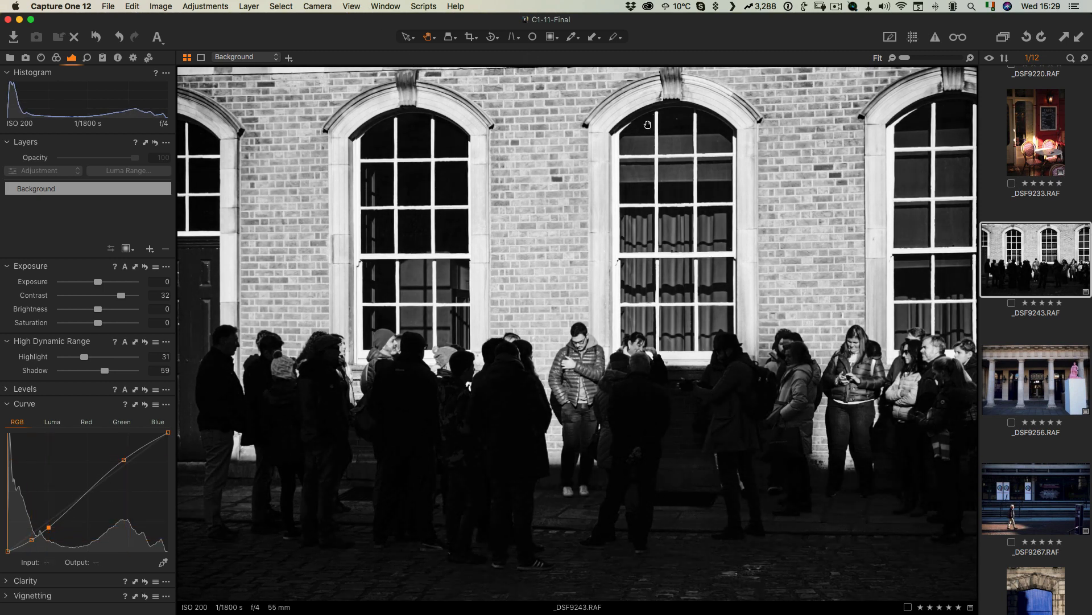
{"action": "right_click", "coordinate": [1049, 247]}
{"action": "mouse_move", "coordinate": [984, 332]}
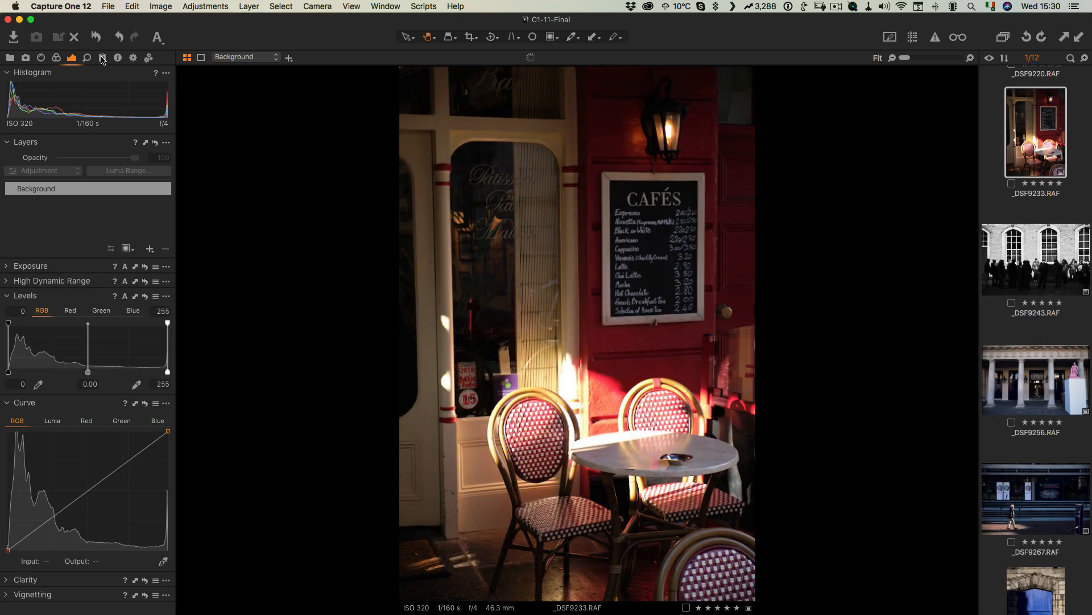
{"action": "left_click", "coordinate": [55, 58]}
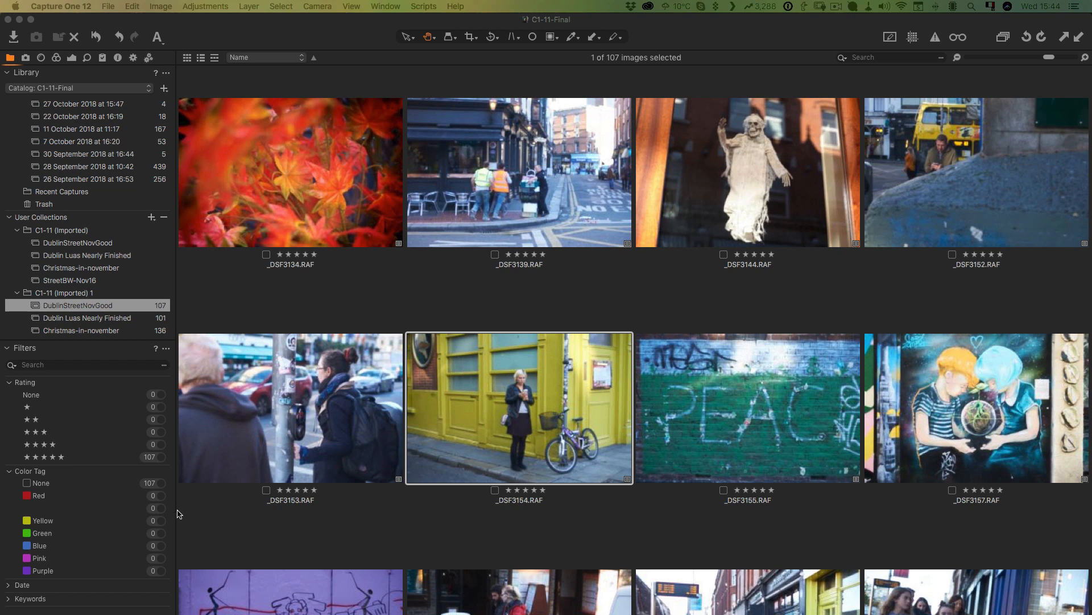
Step: Select the red leaves image and upgrade its processing engine to Capture One 12
{"action": "left_click", "coordinate": [255, 316]}
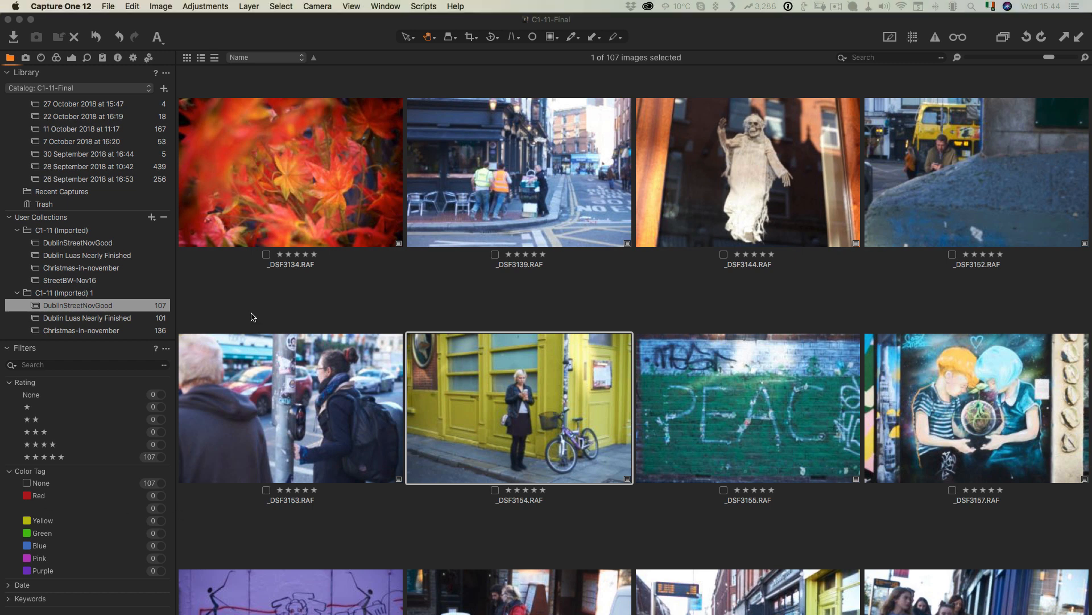
{"action": "left_click", "coordinate": [278, 177]}
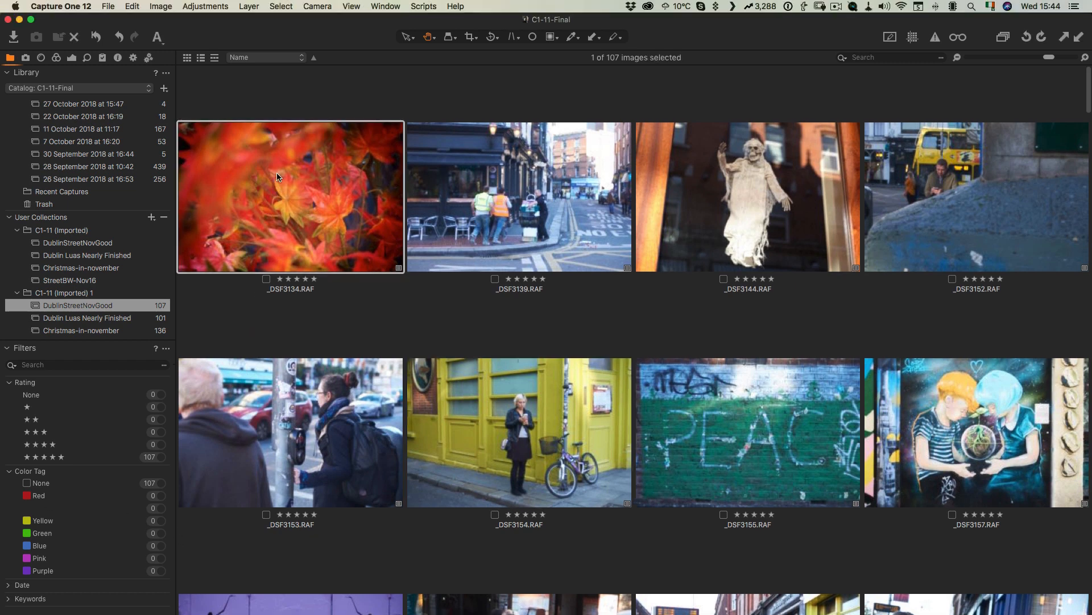
{"action": "left_click", "coordinate": [72, 59]}
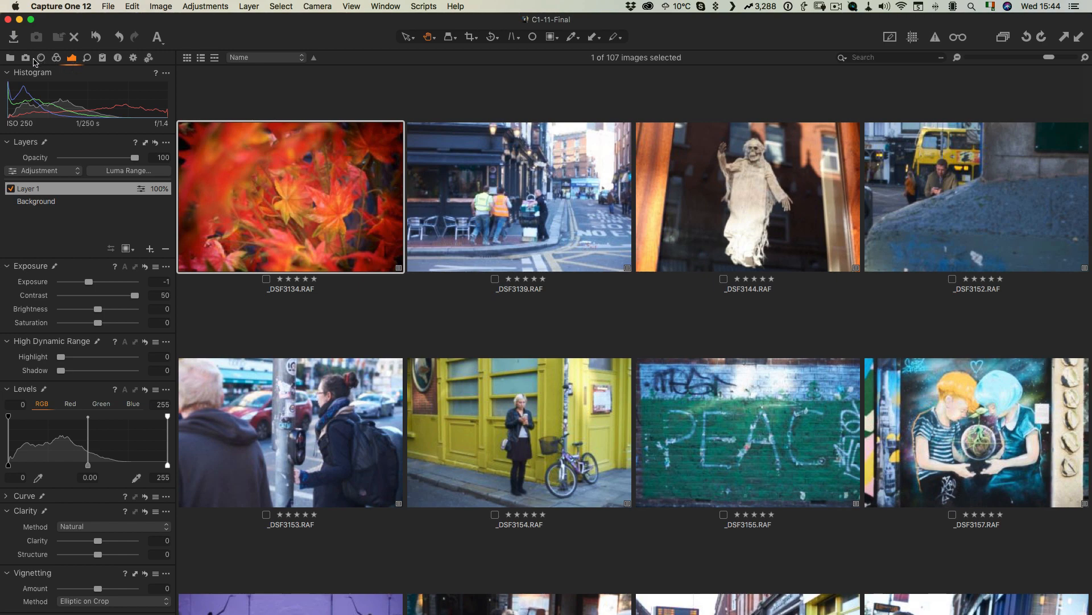
{"action": "left_click", "coordinate": [54, 59]}
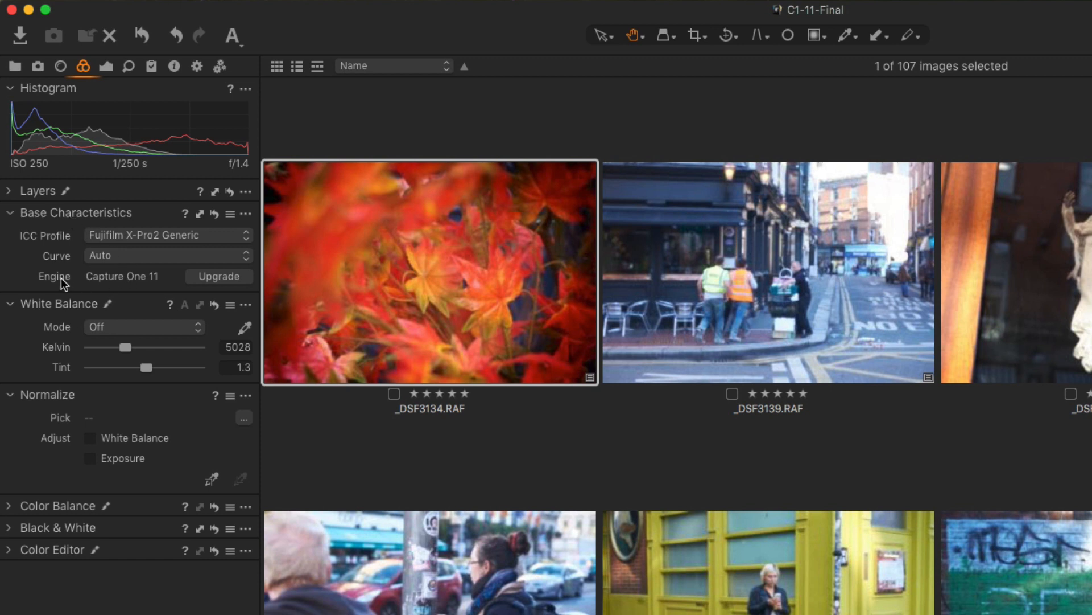
{"action": "left_click", "coordinate": [210, 278]}
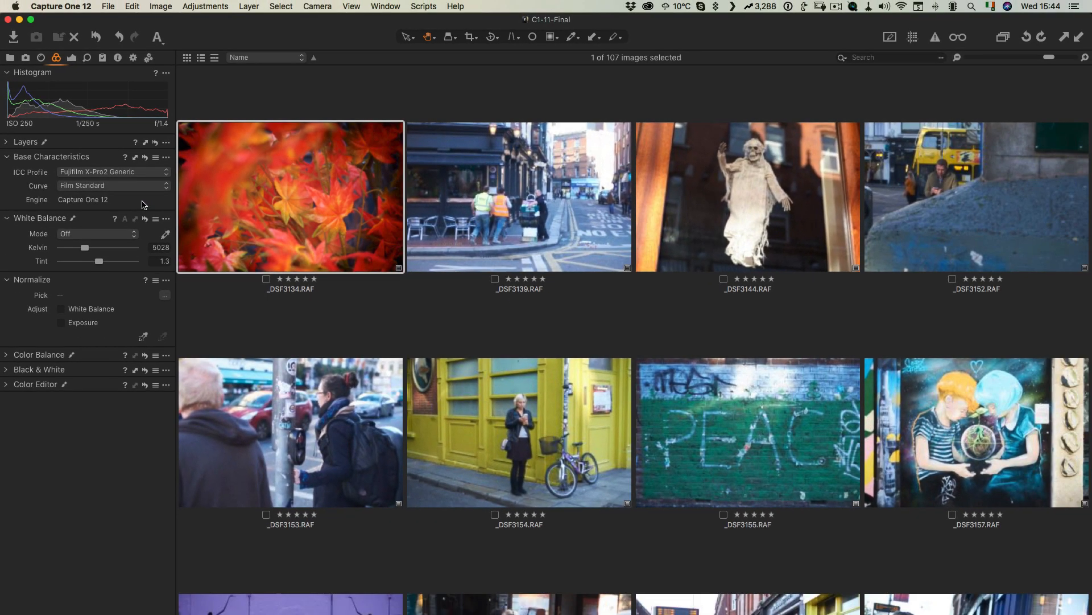
Step: Select all images, enable editing all selected variants, and upgrade their engine to Capture One 12
{"action": "left_click", "coordinate": [1058, 334]}
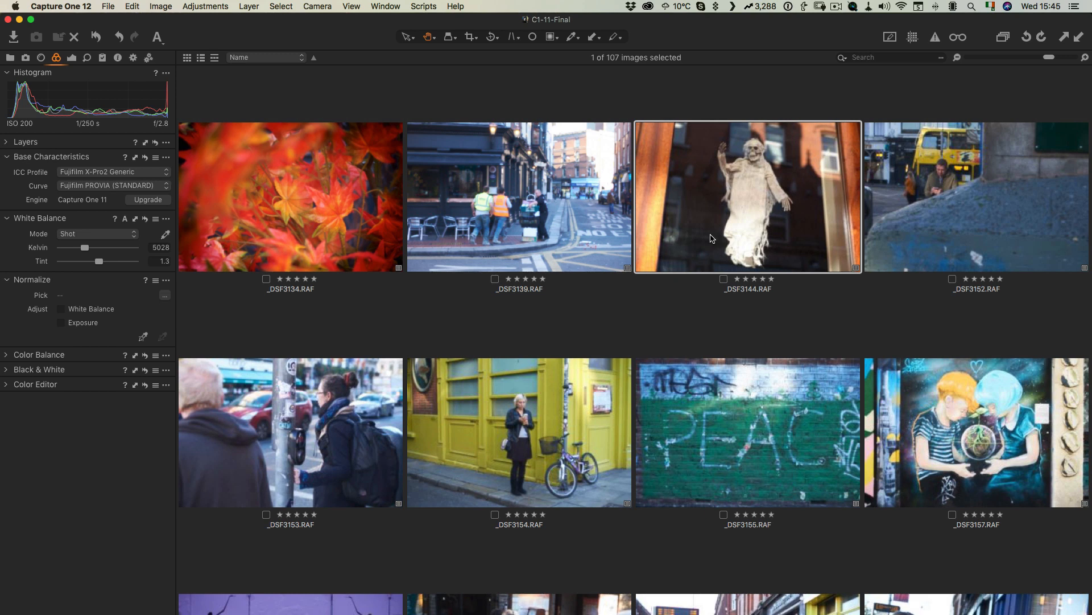
{"action": "key", "text": "super+a"}
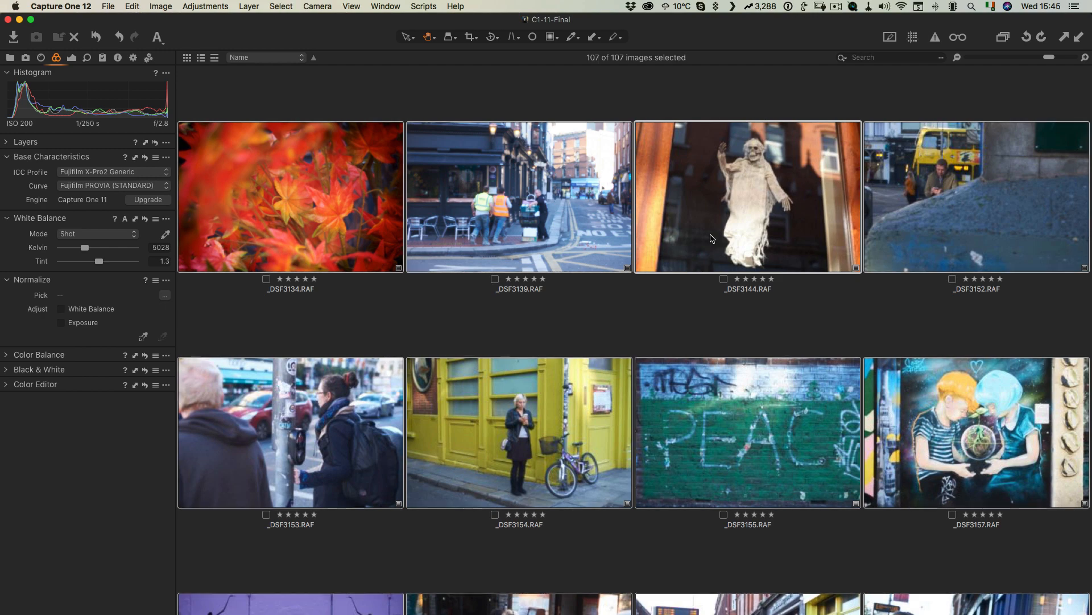
{"action": "left_click", "coordinate": [1002, 37]}
{"action": "left_click", "coordinate": [161, 6]}
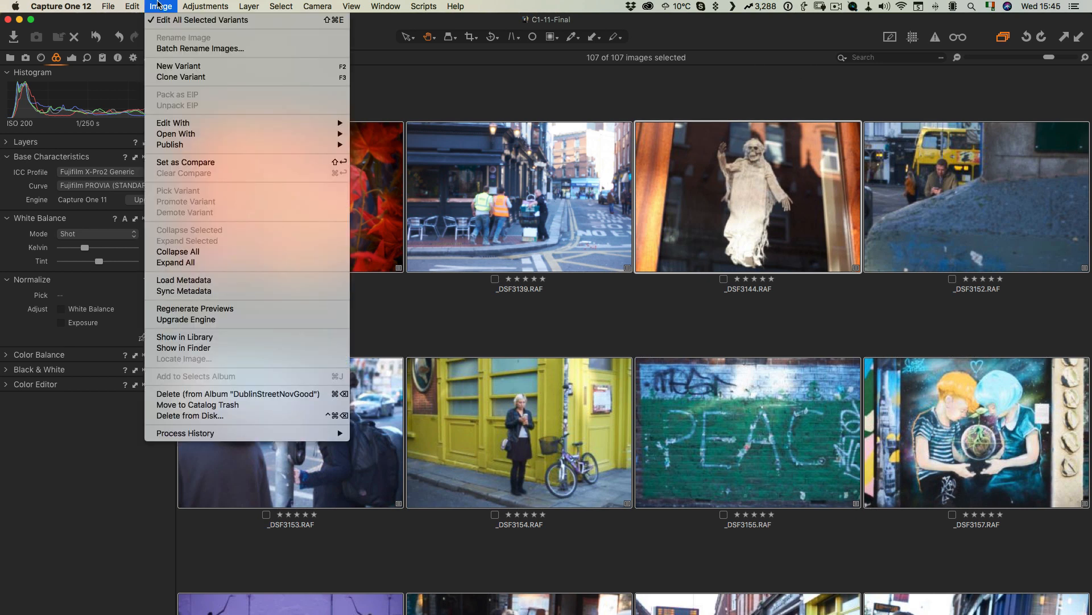
{"action": "left_click", "coordinate": [193, 319]}
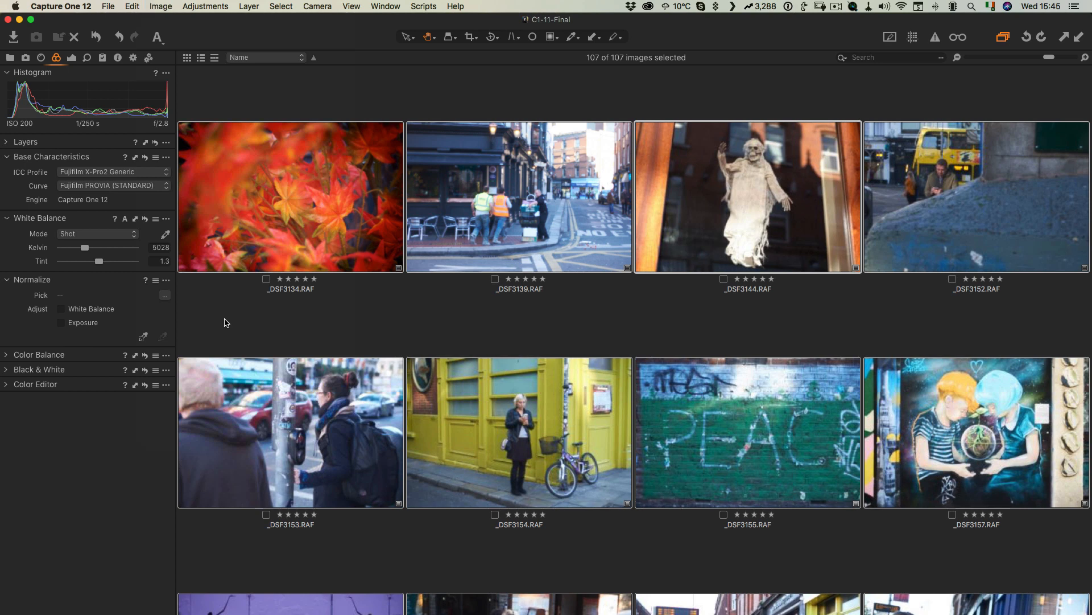
Step: Select the graffiti wall image to check its engine, then clear the selection
{"action": "left_click", "coordinate": [718, 409]}
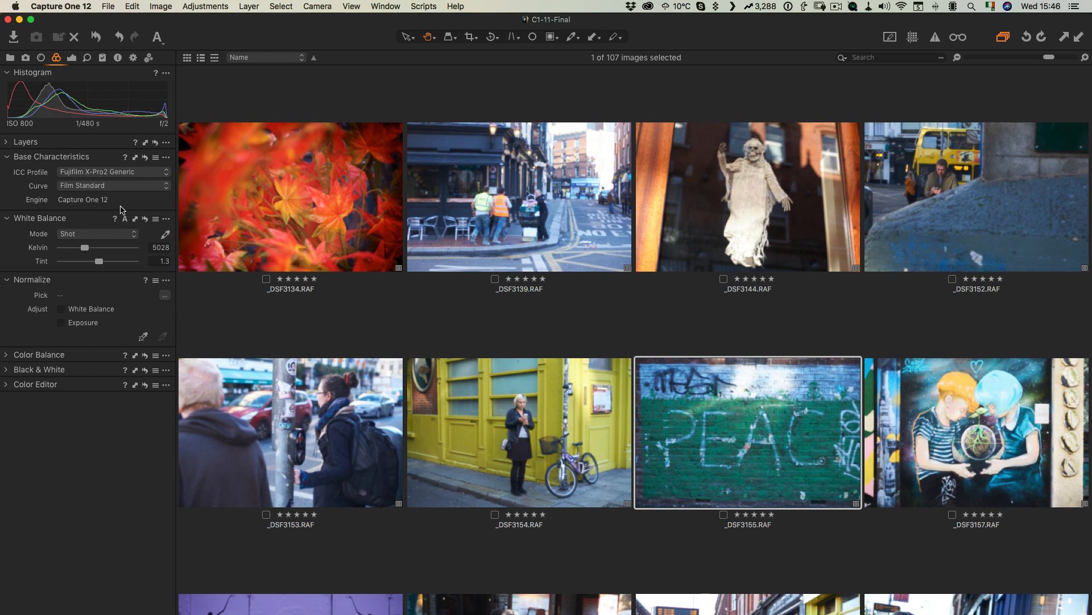
{"action": "left_click", "coordinate": [441, 322]}
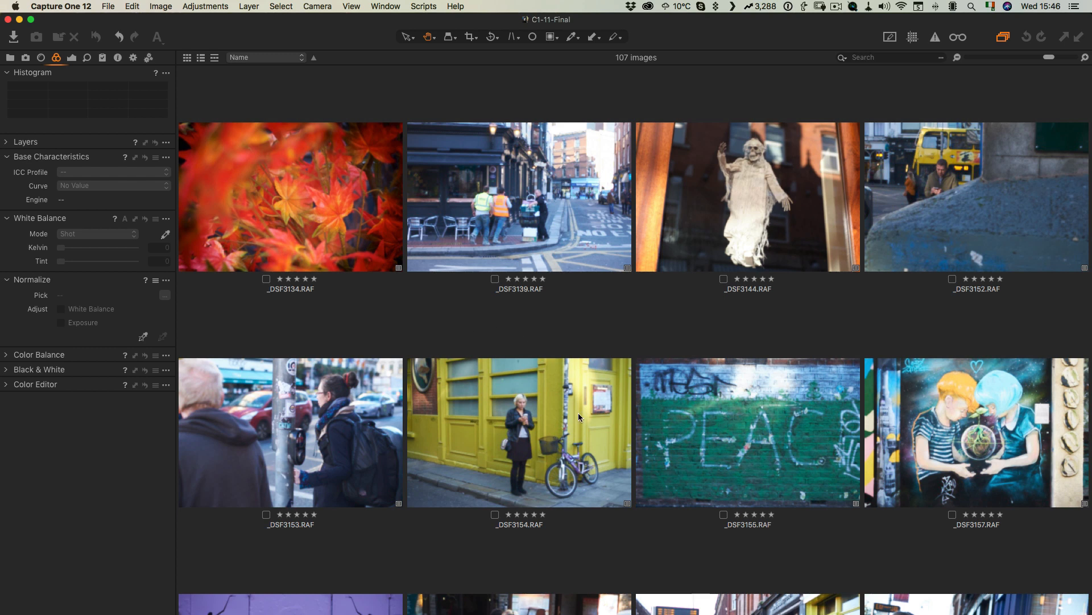
Step: Open the graffiti wall image and set its curve to Fujifilm Velvia (VIVID), keeping the Fujifilm X-Pro2 Generic profile
{"action": "double_click", "coordinate": [774, 404]}
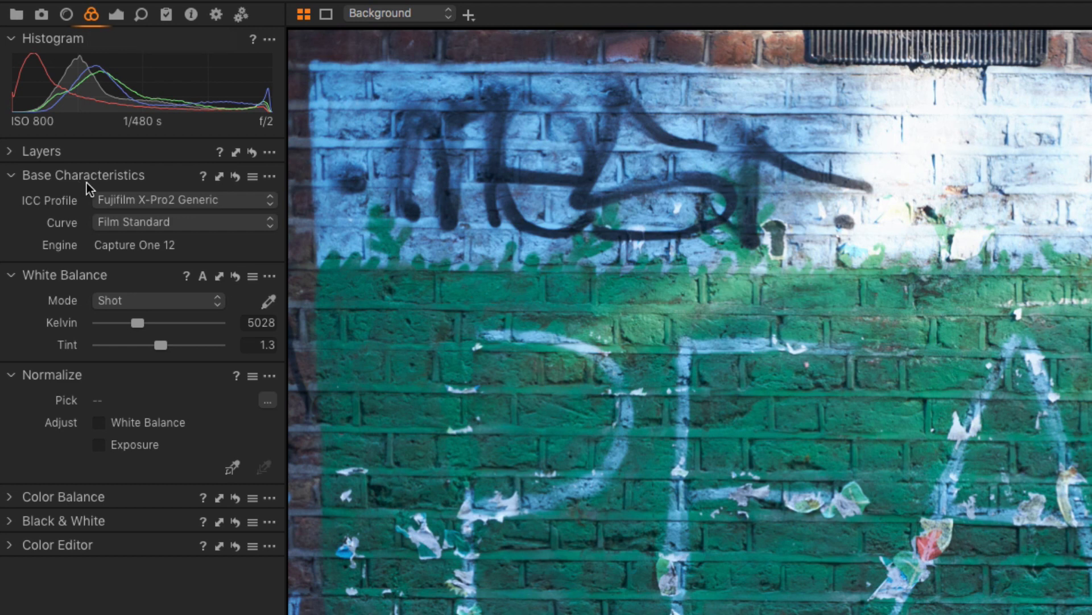
{"action": "left_click", "coordinate": [135, 199]}
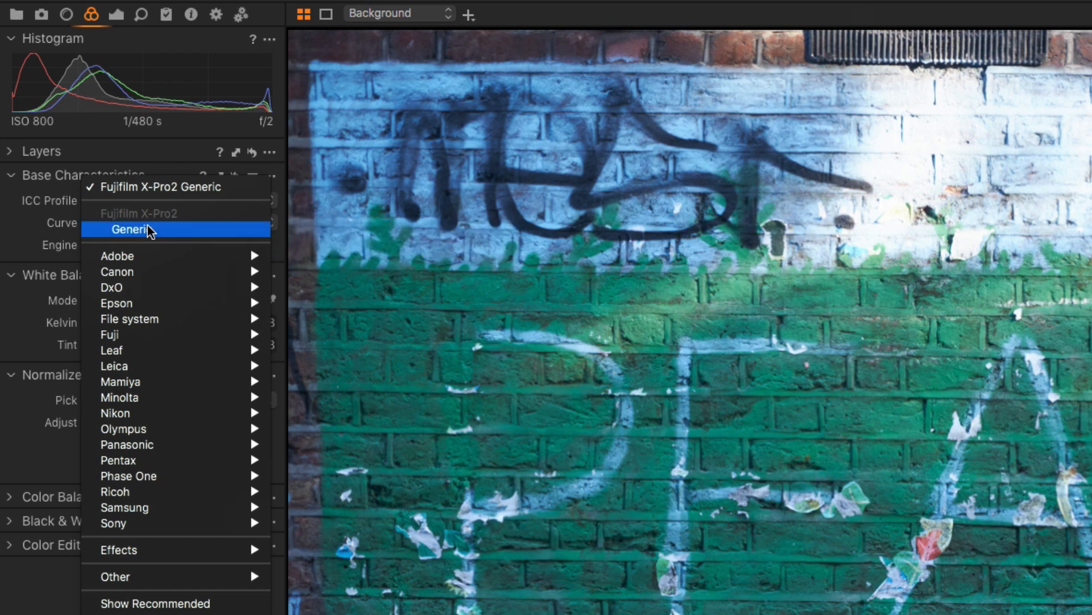
{"action": "left_click", "coordinate": [121, 229]}
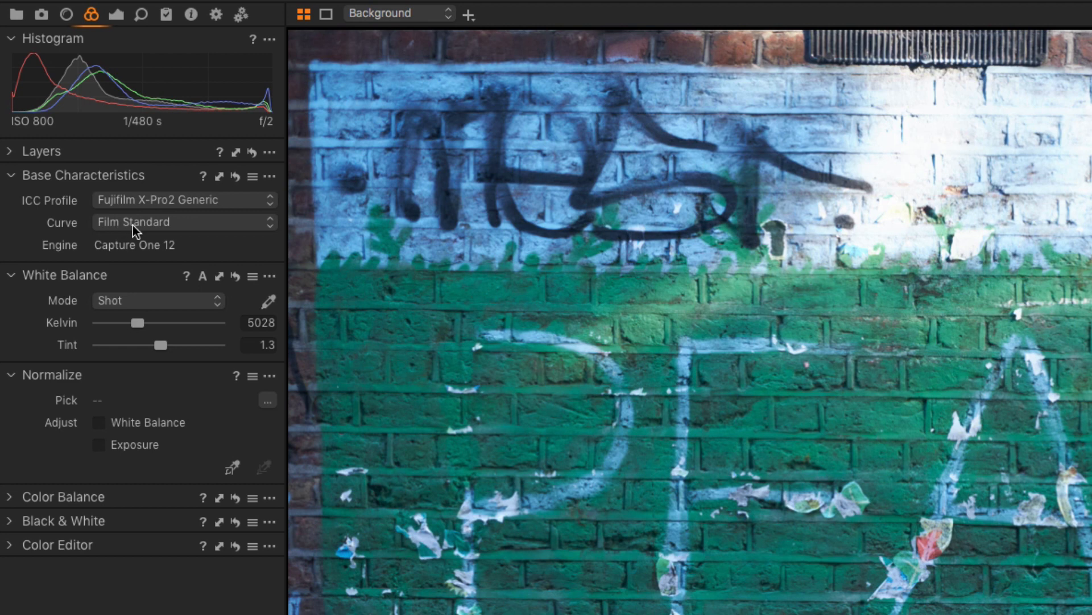
{"action": "left_click", "coordinate": [122, 222]}
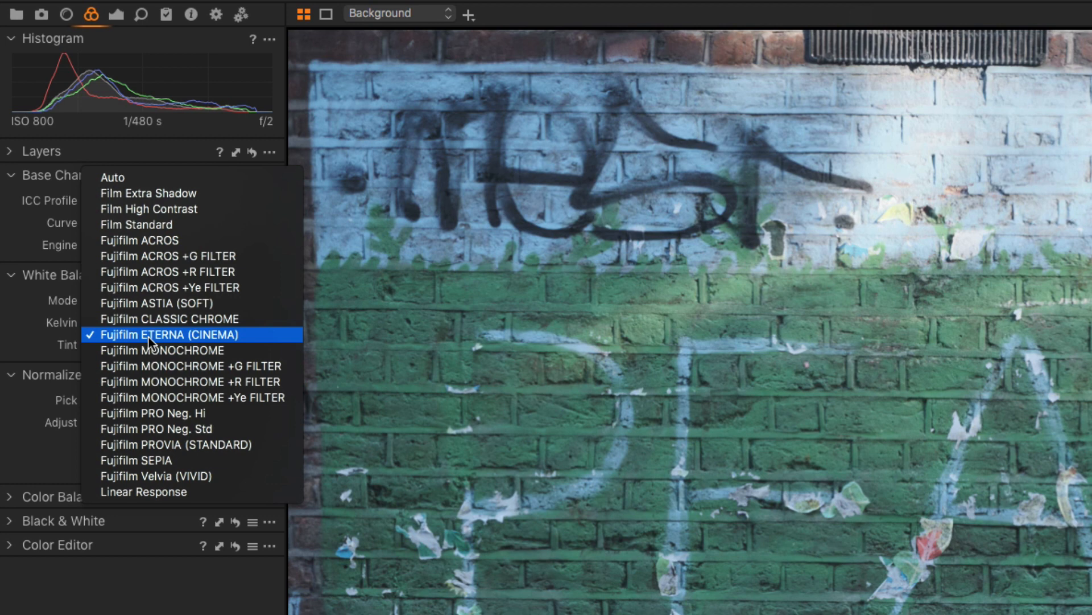
{"action": "left_click", "coordinate": [204, 471]}
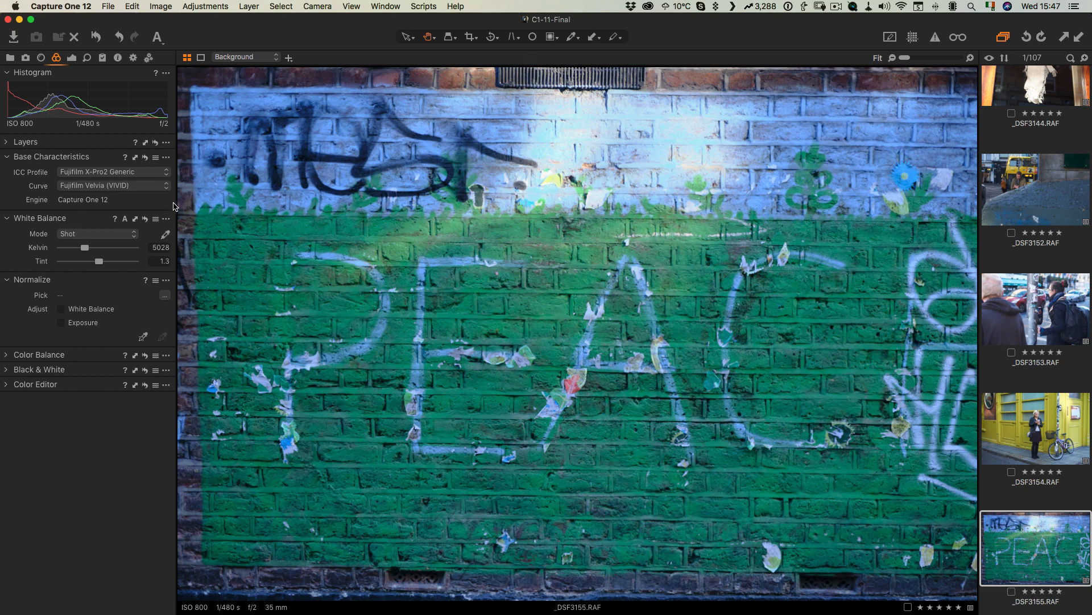
{"action": "left_click", "coordinate": [71, 58]}
{"action": "left_click", "coordinate": [106, 298]}
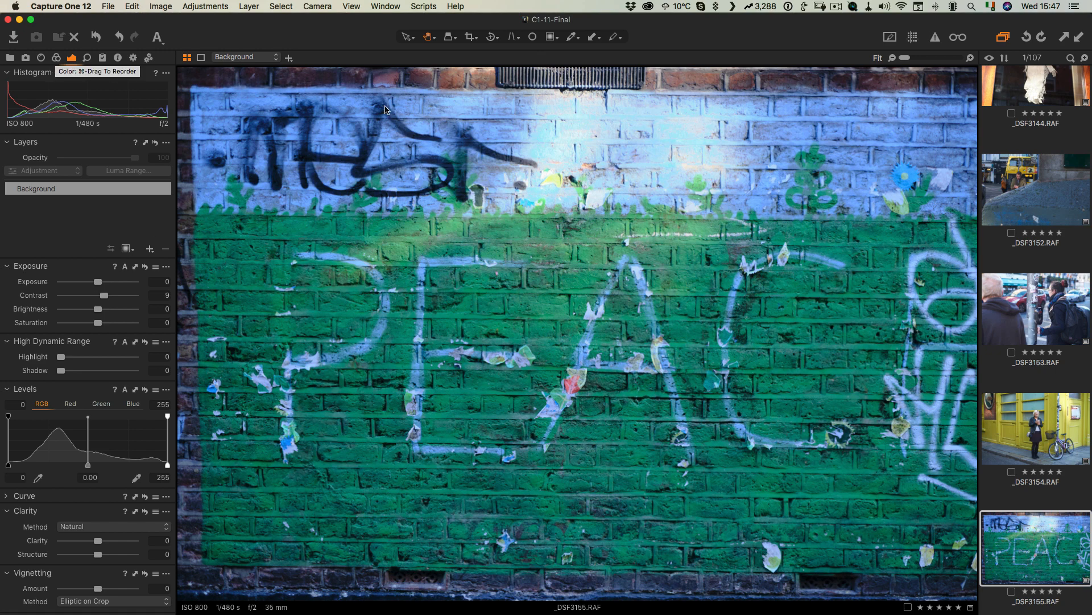
{"action": "left_click", "coordinate": [56, 58]}
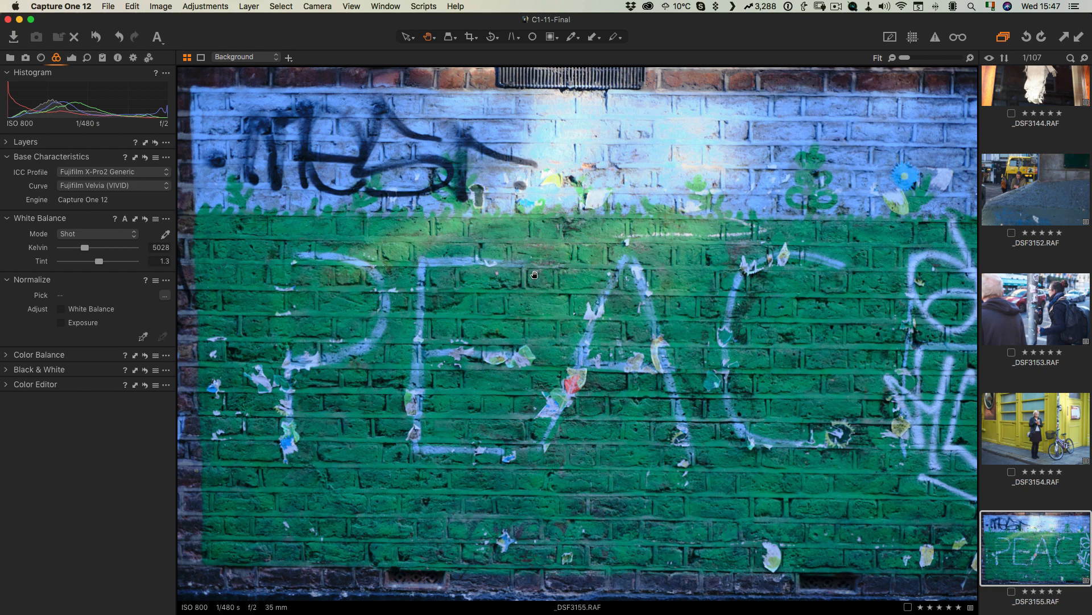
Step: Copy the graffiti image's camera profile and film curve and apply them to the purple wall image in the browser
{"action": "key", "text": "alt+super+v"}
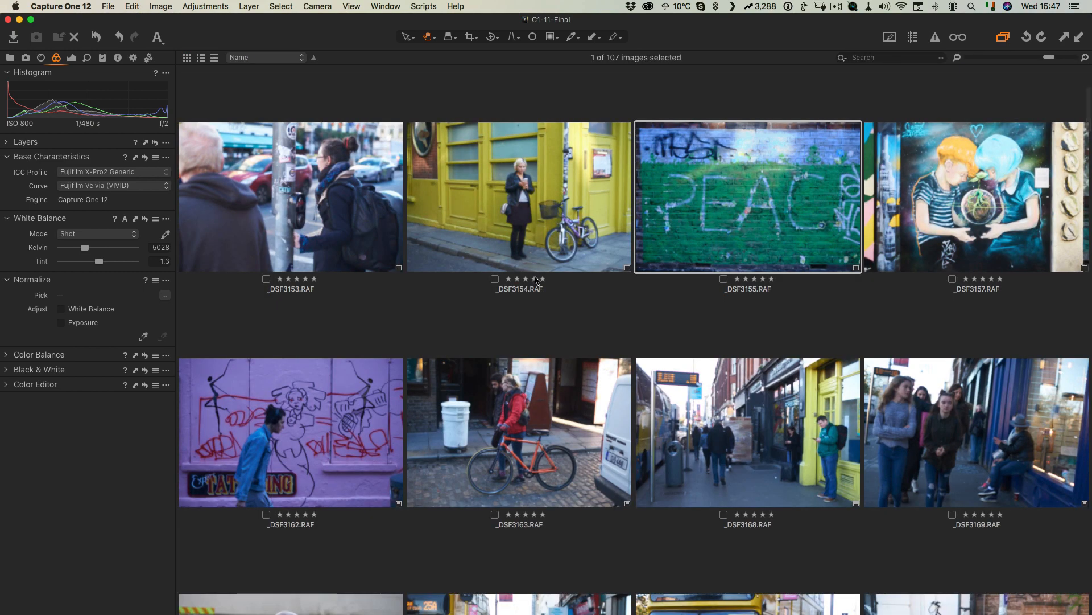
{"action": "scroll", "coordinate": [633, 283], "scroll_direction": "down", "scroll_amount": 3}
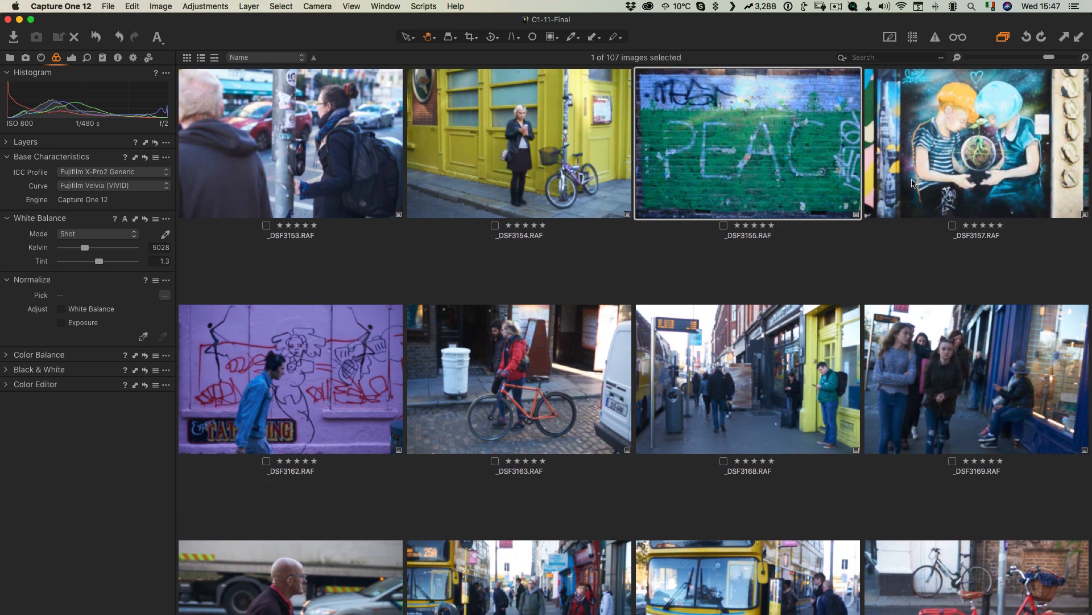
{"action": "left_click", "coordinate": [351, 368], "text": "shift"}
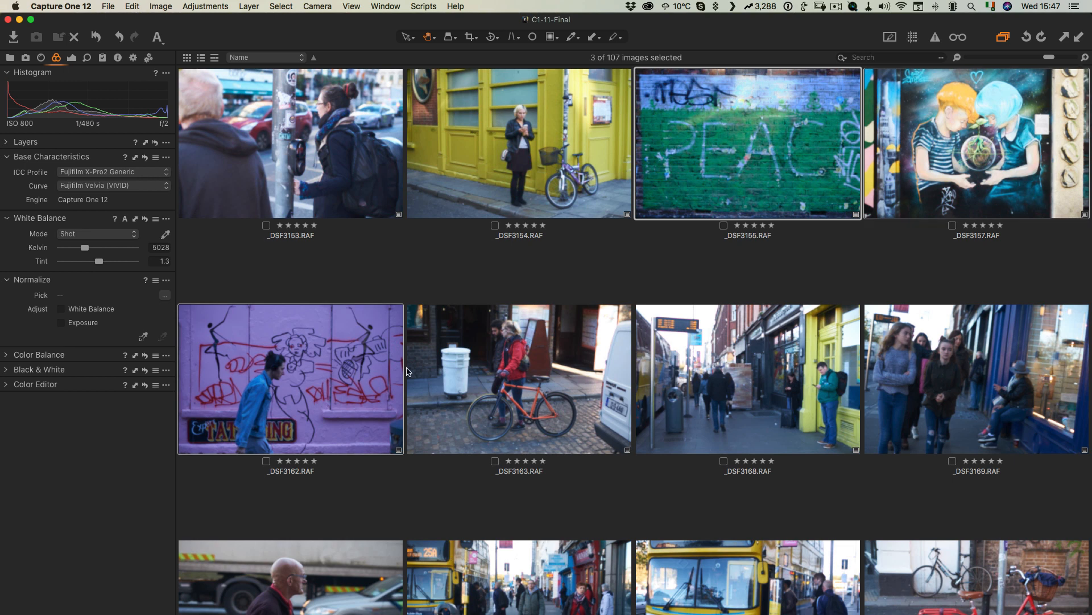
{"action": "scroll", "coordinate": [454, 372], "scroll_direction": "down", "scroll_amount": 4}
{"action": "left_click", "coordinate": [517, 311], "text": "shift"}
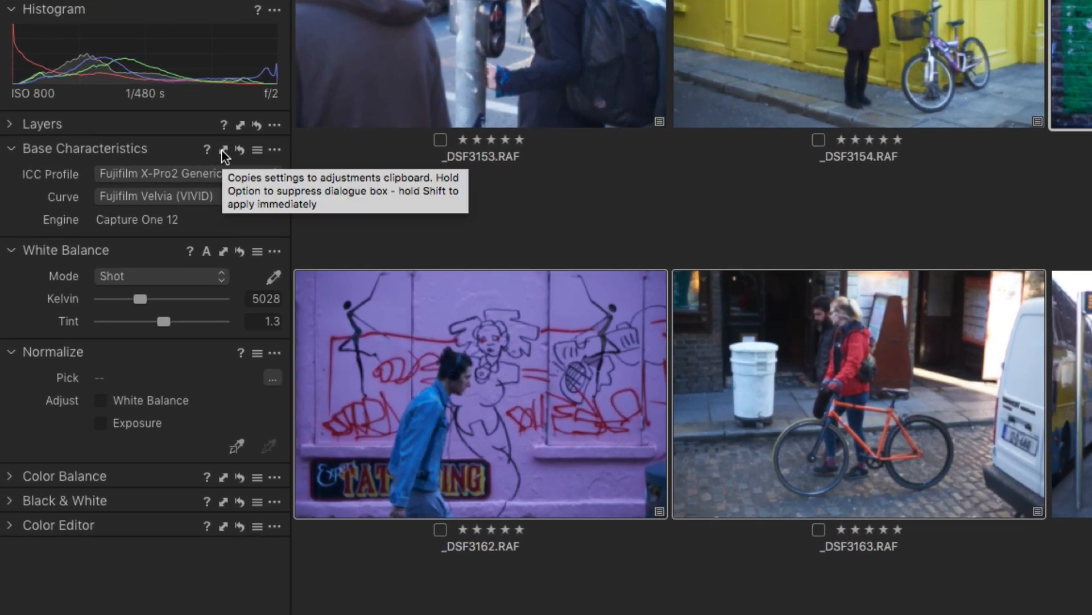
{"action": "left_click", "coordinate": [224, 151]}
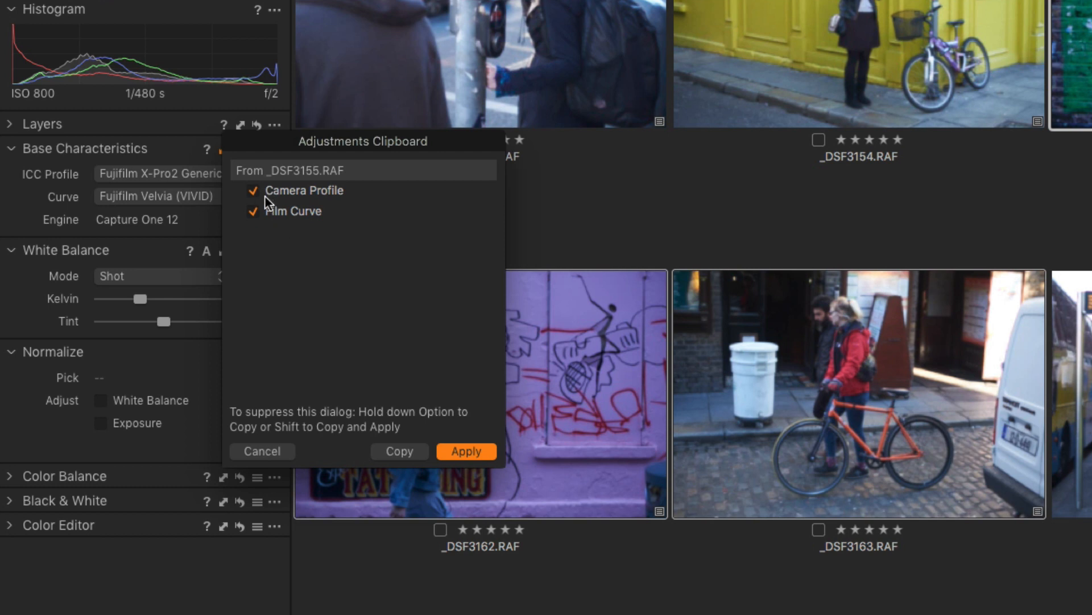
{"action": "left_click", "coordinate": [477, 452]}
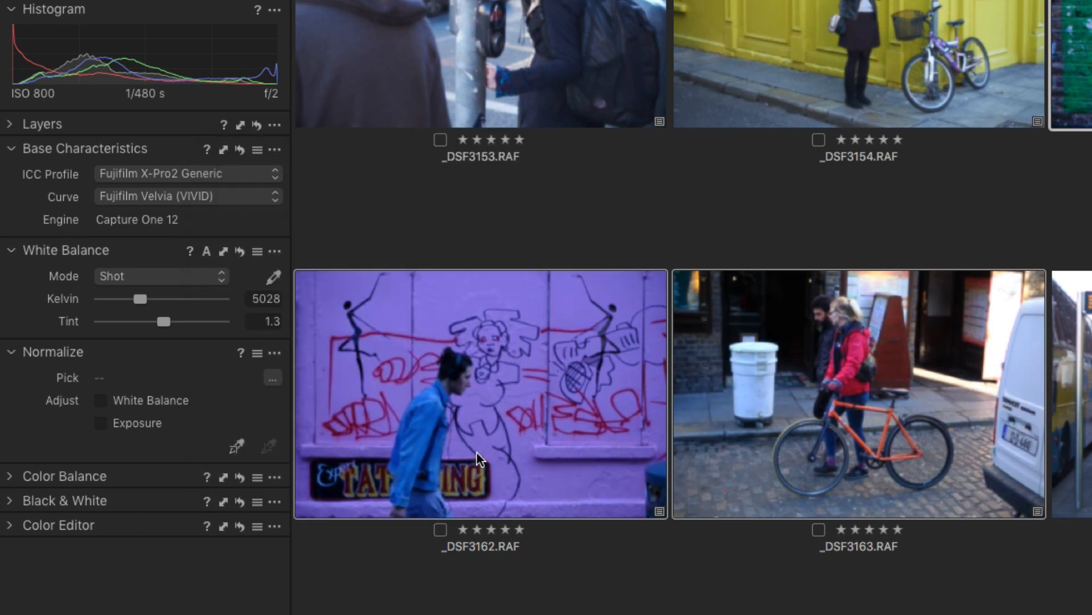
Step: Open the purple wall image to review its applied film curve, then return to the browser
{"action": "left_click", "coordinate": [542, 348]}
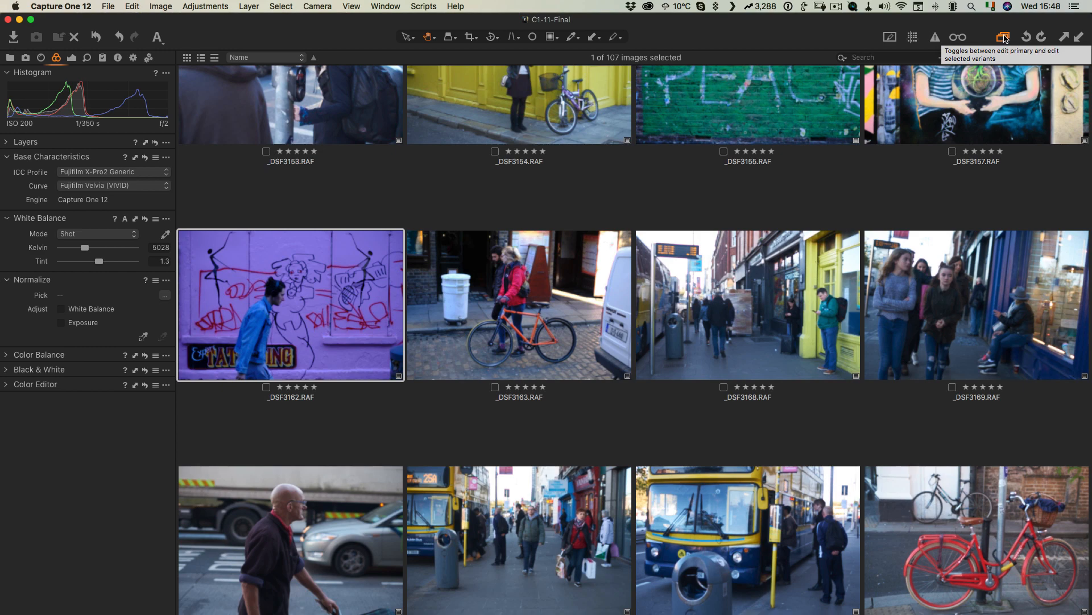
{"action": "left_click", "coordinate": [446, 203]}
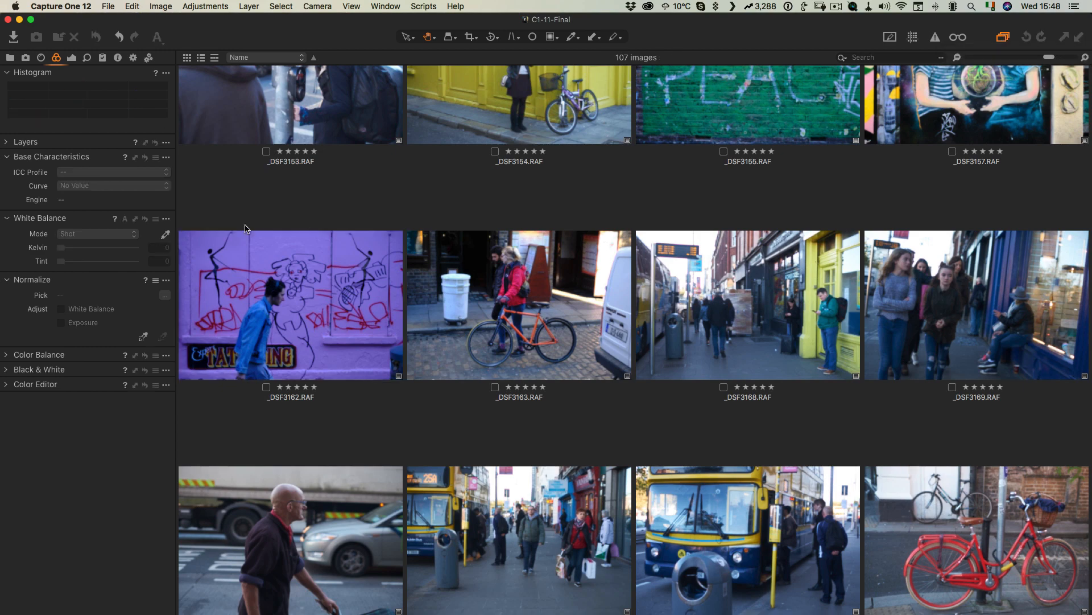
{"action": "double_click", "coordinate": [303, 281]}
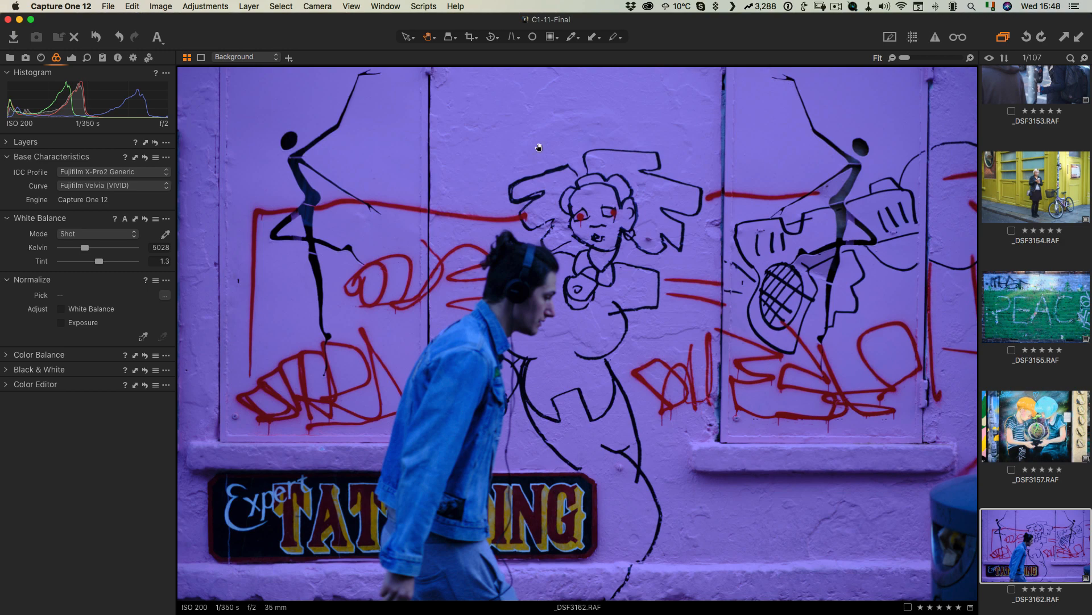
{"action": "key", "text": "alt+super+v"}
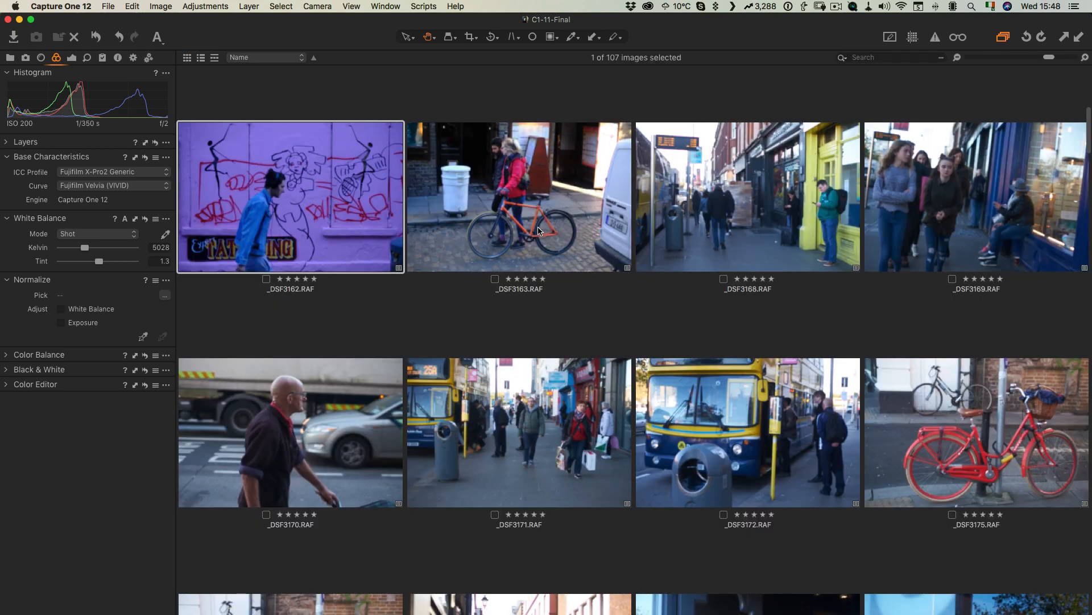
Step: Open the red bicycle image and set its curve to Fujifilm PROVIA (STANDARD)
{"action": "scroll", "coordinate": [540, 233], "scroll_direction": "down", "scroll_amount": 3}
{"action": "double_click", "coordinate": [330, 339]}
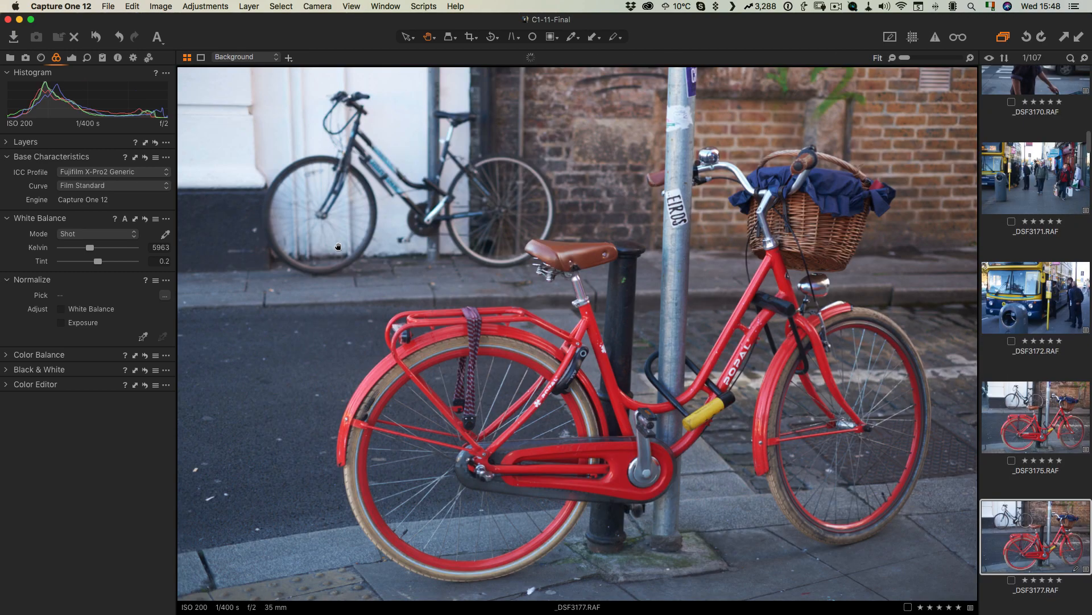
{"action": "left_click", "coordinate": [79, 186]}
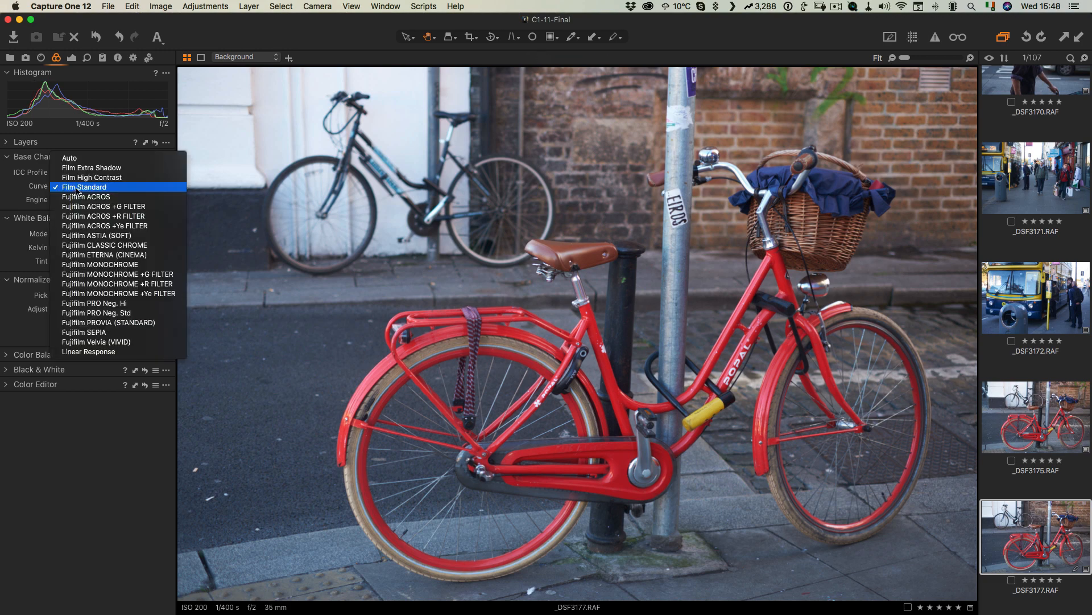
{"action": "left_click", "coordinate": [118, 325]}
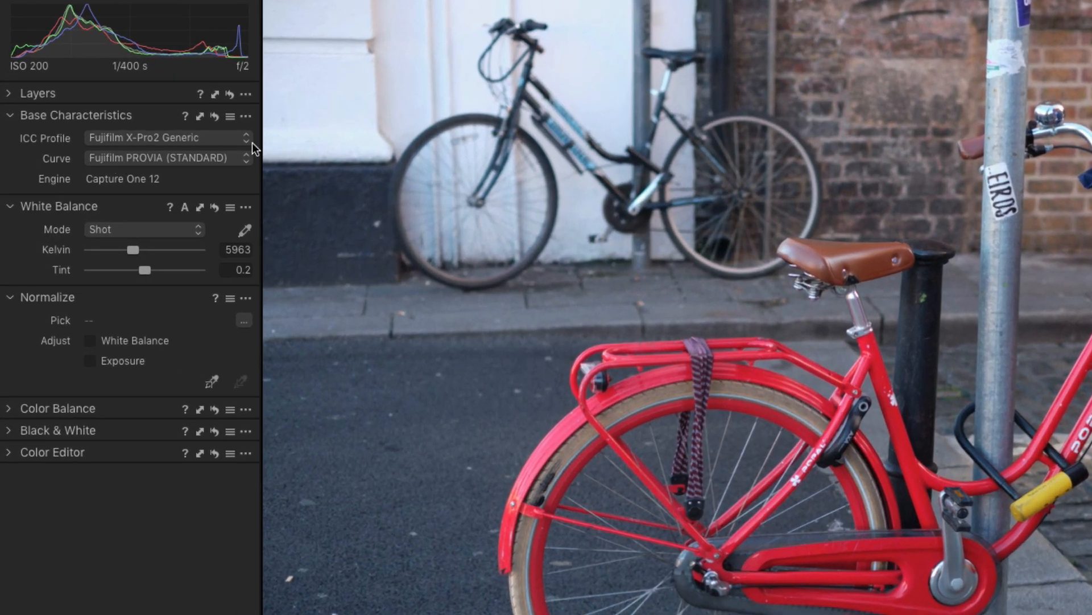
Step: Save the base characteristics as defaults for Fujifilm X-Pro2 and apply them to the selected variants
{"action": "left_click", "coordinate": [248, 119]}
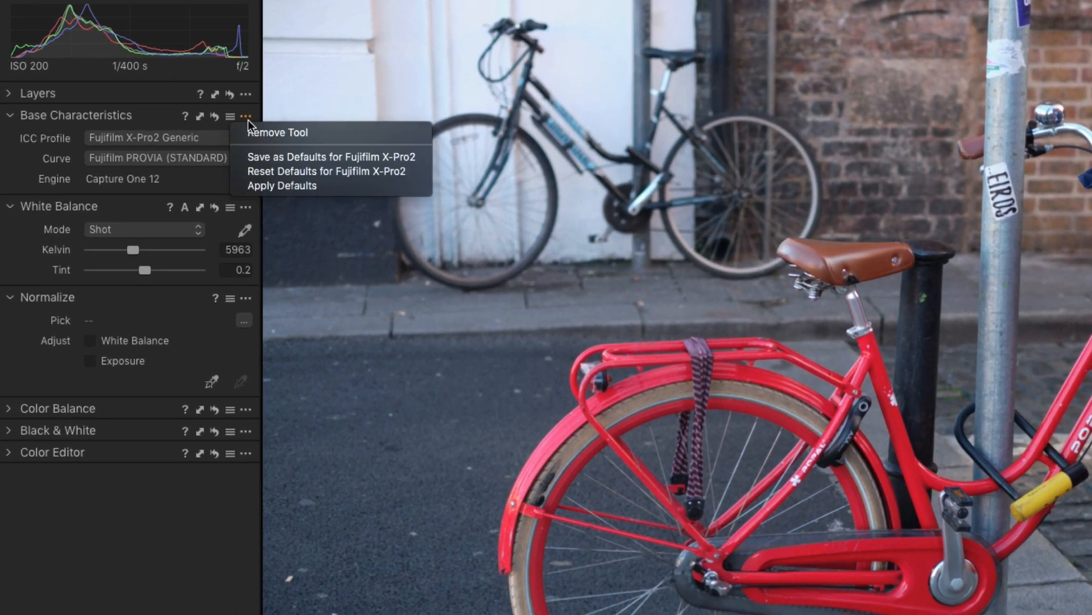
{"action": "left_click", "coordinate": [290, 159]}
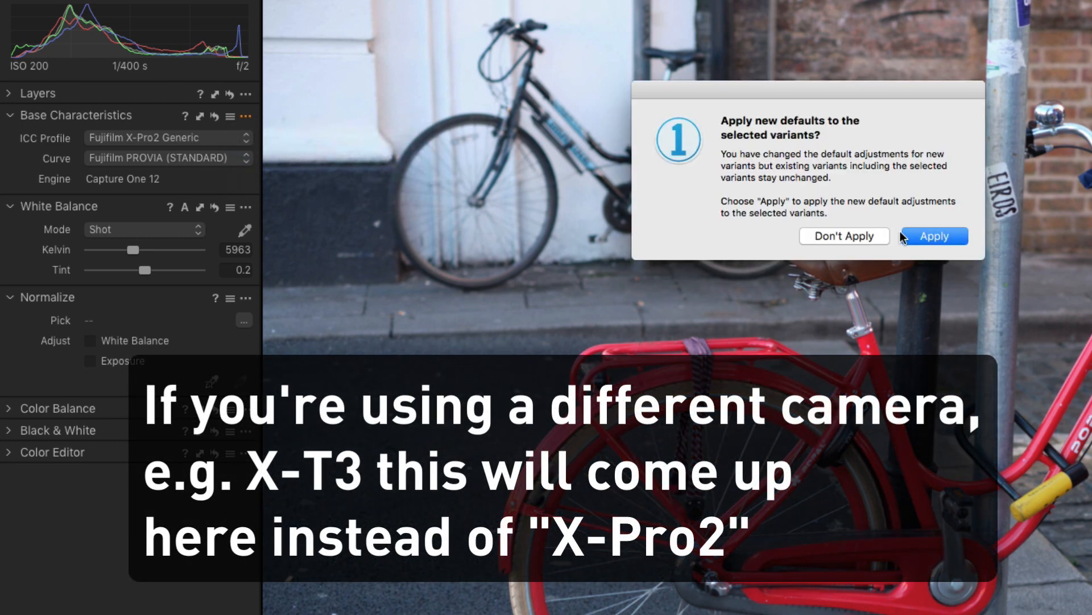
{"action": "left_click", "coordinate": [929, 237]}
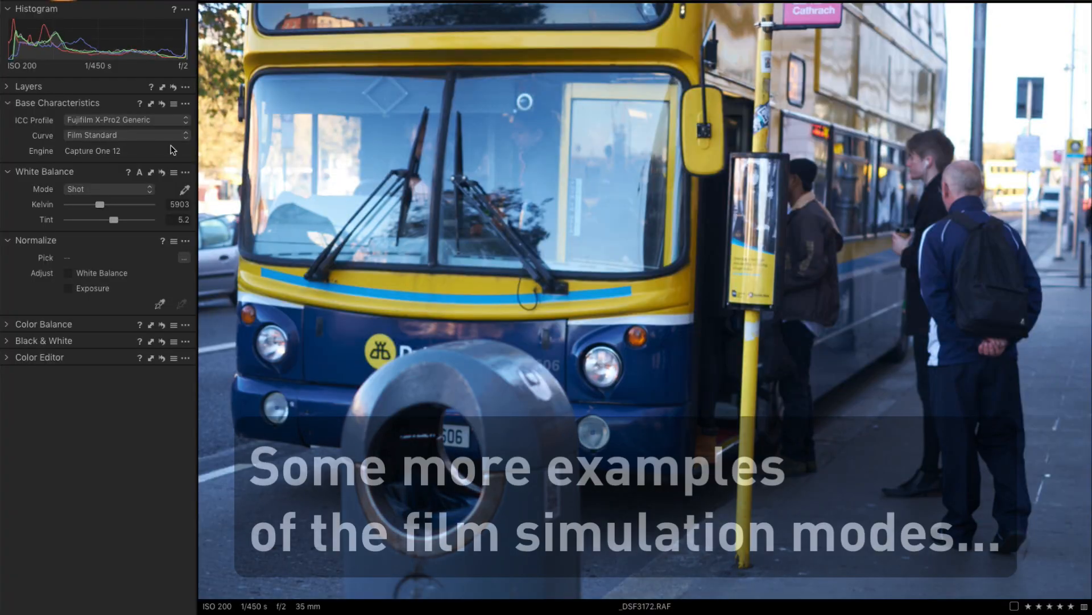
Step: Set the bus image's curve to Fujifilm CLASSIC CHROME
{"action": "left_click", "coordinate": [115, 186]}
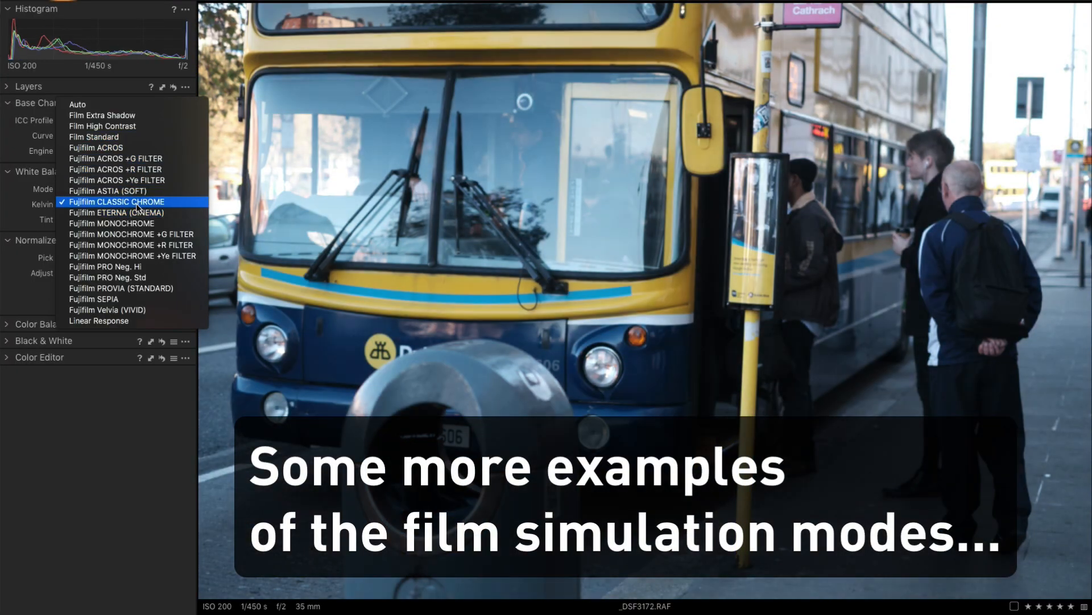
{"action": "left_click", "coordinate": [136, 203]}
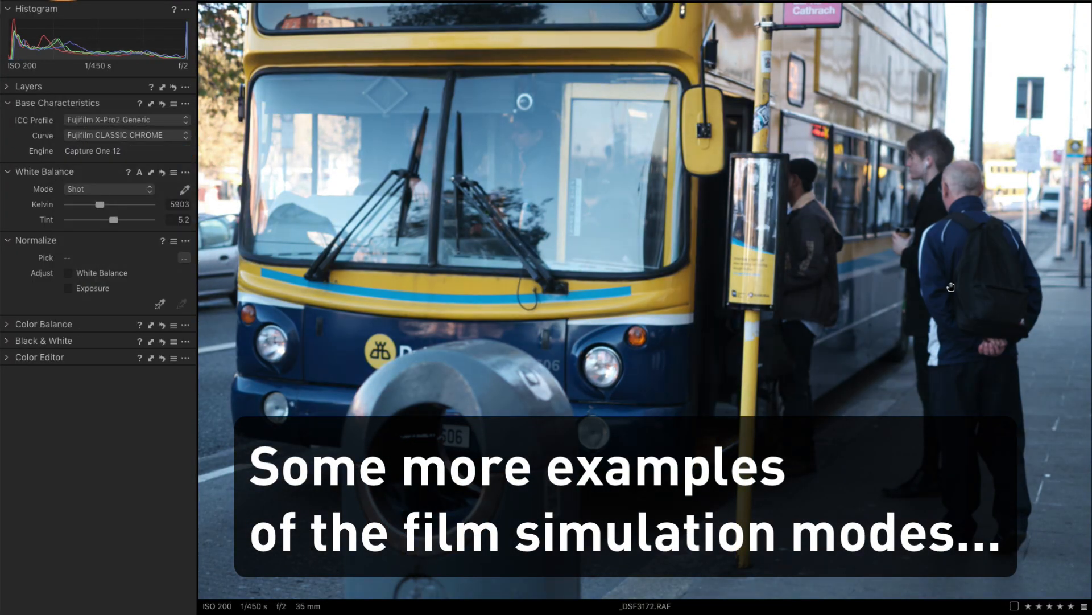
Step: Try film curves on the crowd image: ASTIA (SOFT), ETERNA (CINEMA), PRO Neg. Hi and PRO Neg. Std
{"action": "left_click", "coordinate": [94, 137]}
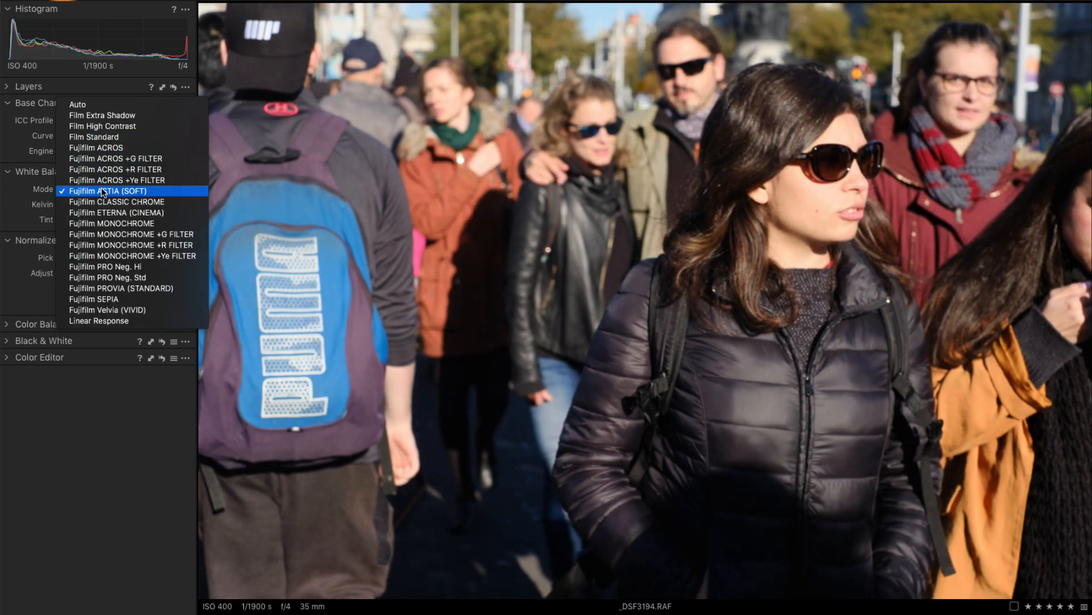
{"action": "left_click", "coordinate": [103, 192]}
{"action": "left_click", "coordinate": [120, 141]}
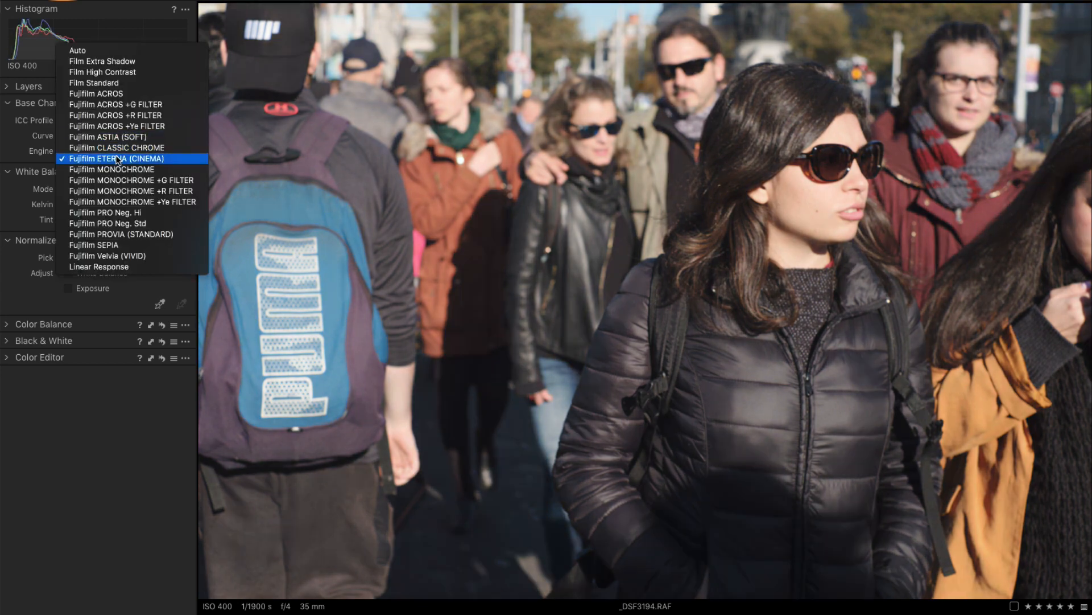
{"action": "left_click", "coordinate": [117, 159]}
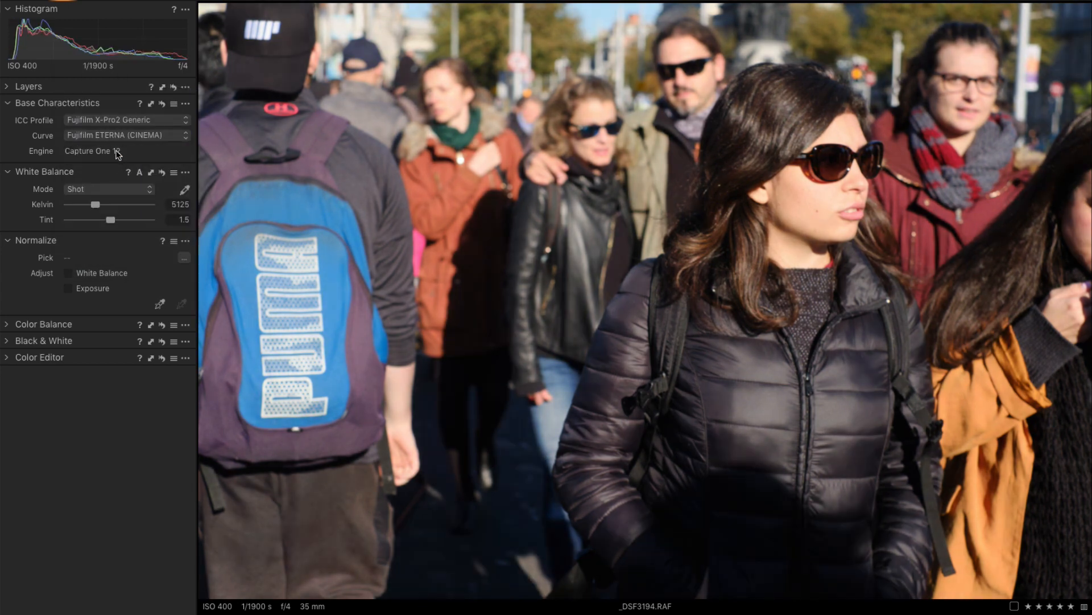
{"action": "left_click", "coordinate": [117, 136]}
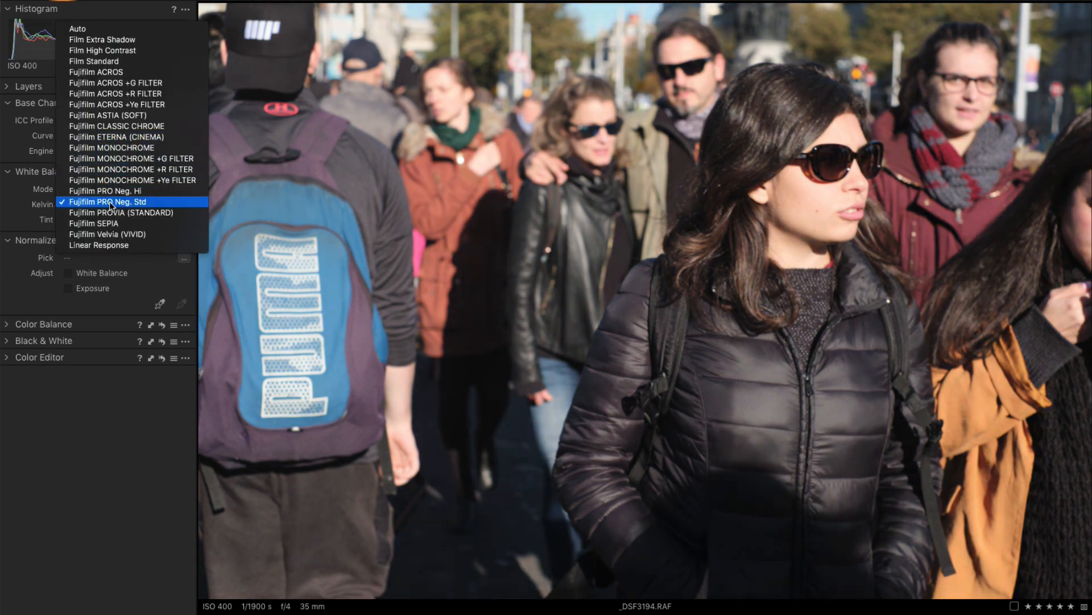
{"action": "left_click", "coordinate": [113, 191]}
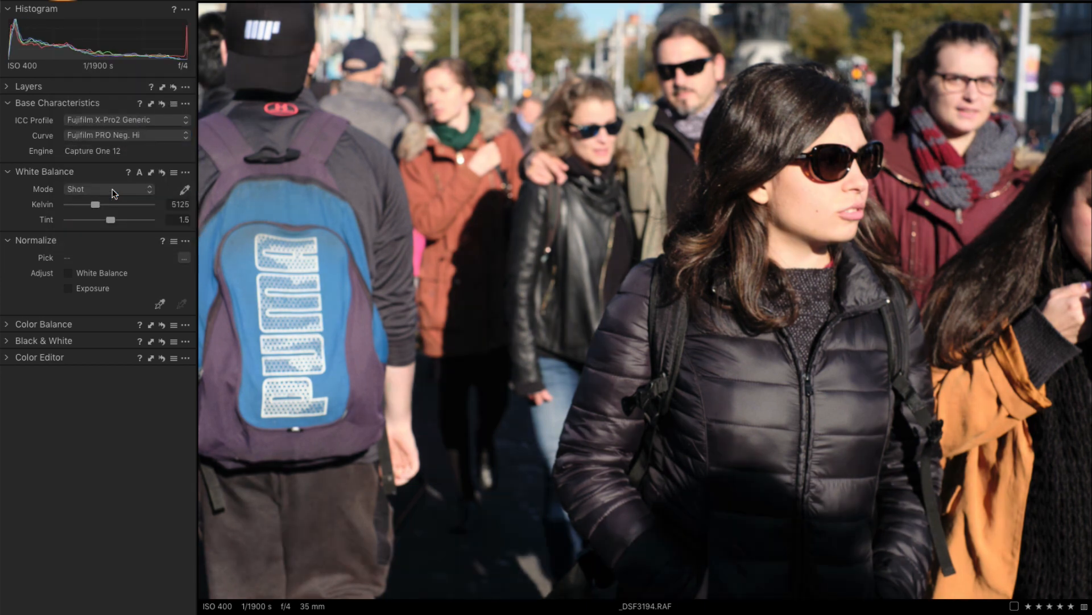
{"action": "left_click", "coordinate": [114, 131]}
{"action": "left_click", "coordinate": [113, 143]}
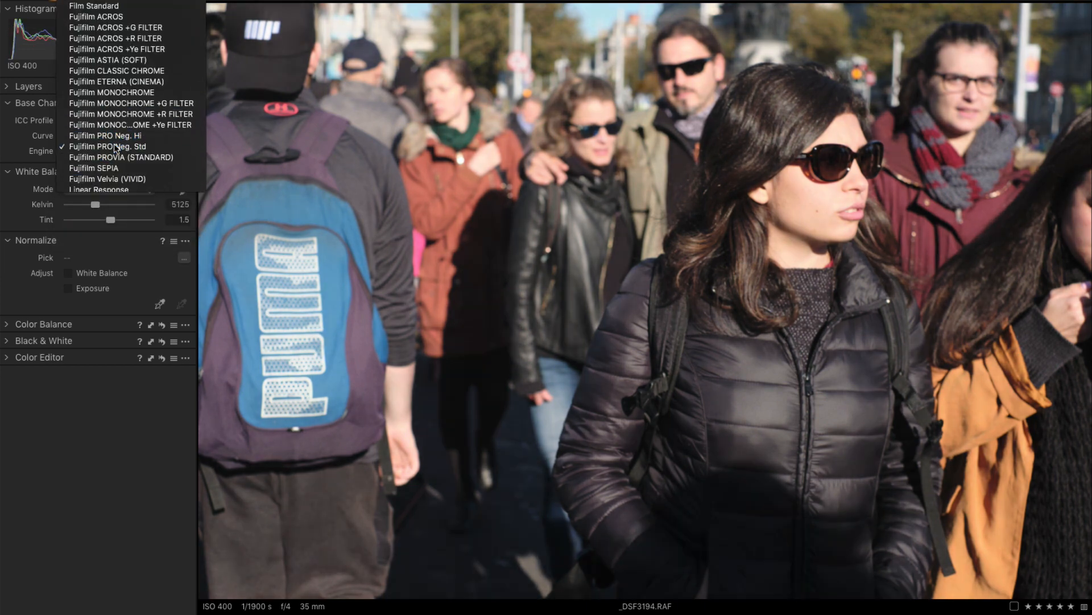
{"action": "left_click", "coordinate": [114, 137]}
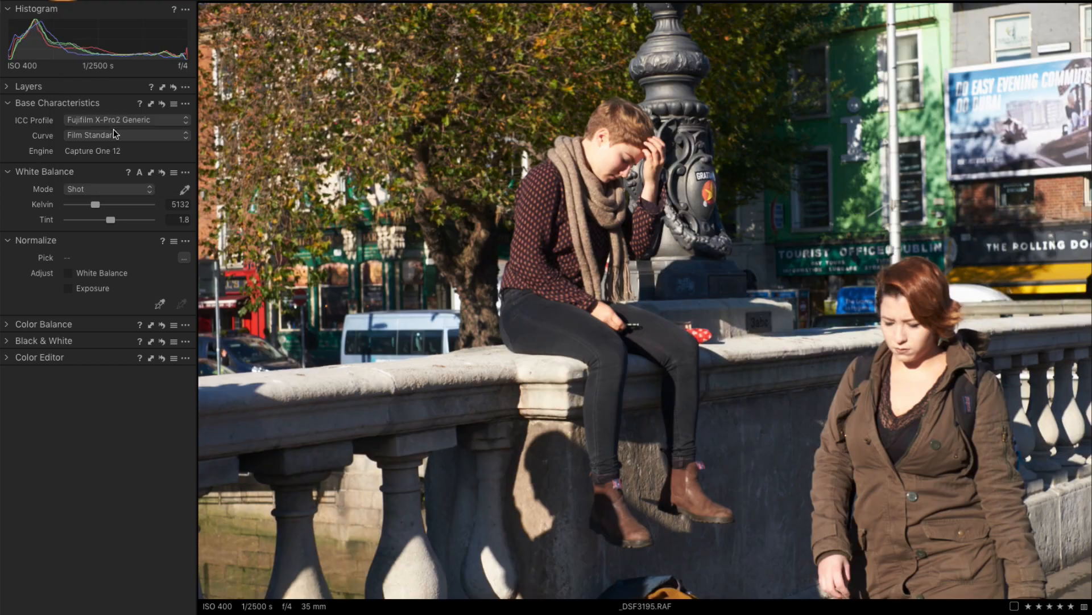
{"action": "left_click", "coordinate": [110, 138]}
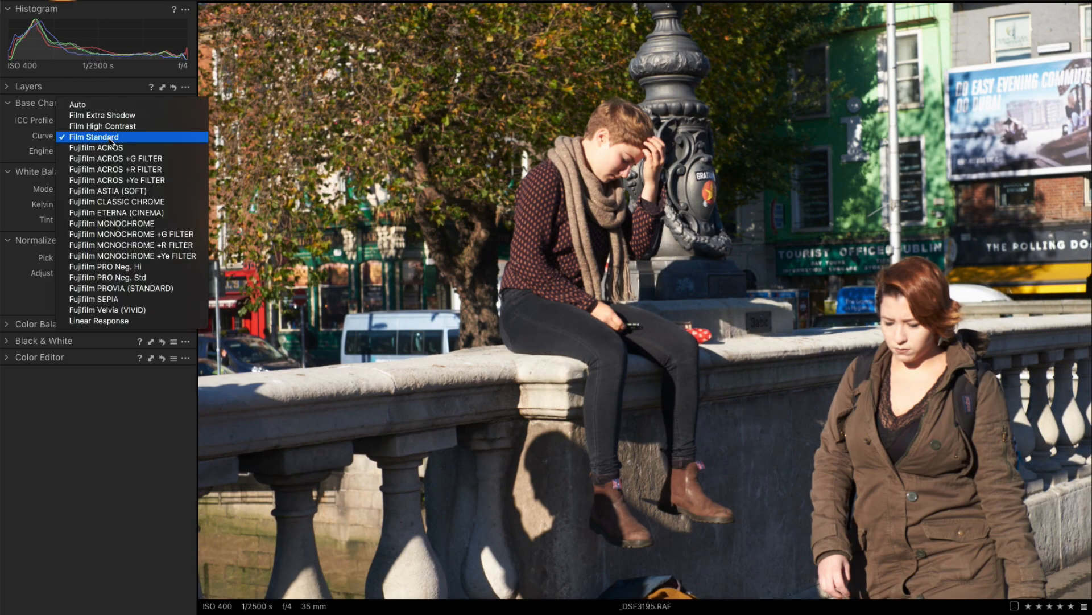
Step: Try a film curve on the bridge image and set the gramophone image's curve to Fujifilm Velvia (VIVID)
{"action": "left_click", "coordinate": [117, 199]}
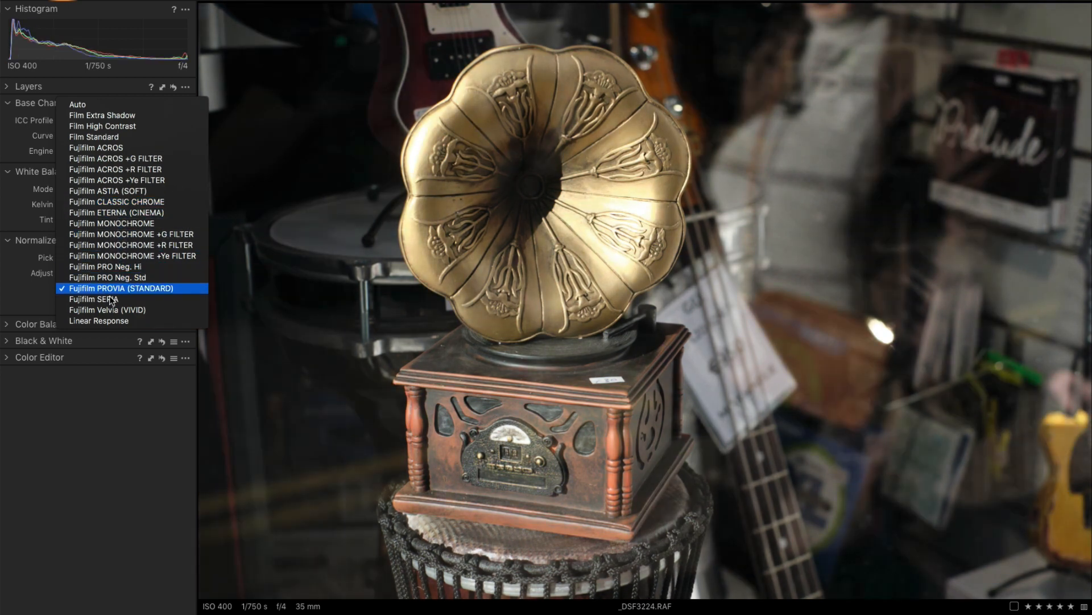
{"action": "left_click", "coordinate": [107, 308]}
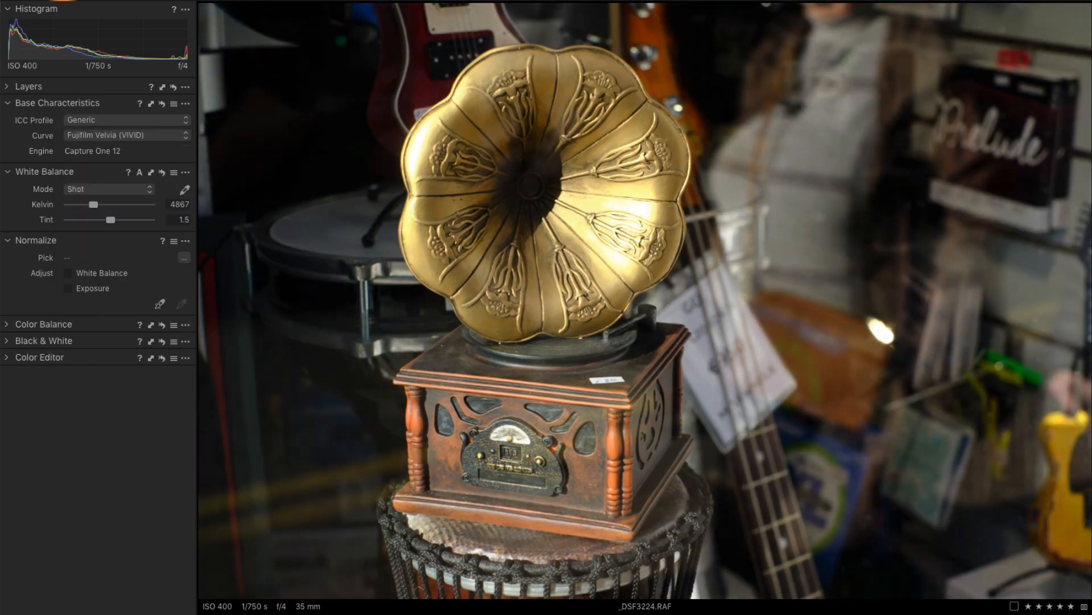